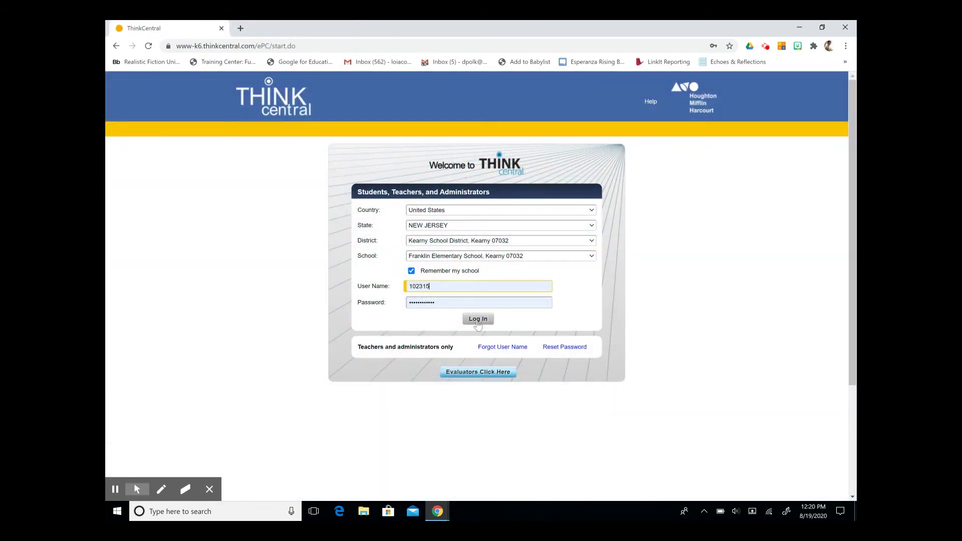
Log in to ThinkCentral with the selected school and the student's user name and password.
click(478, 320)
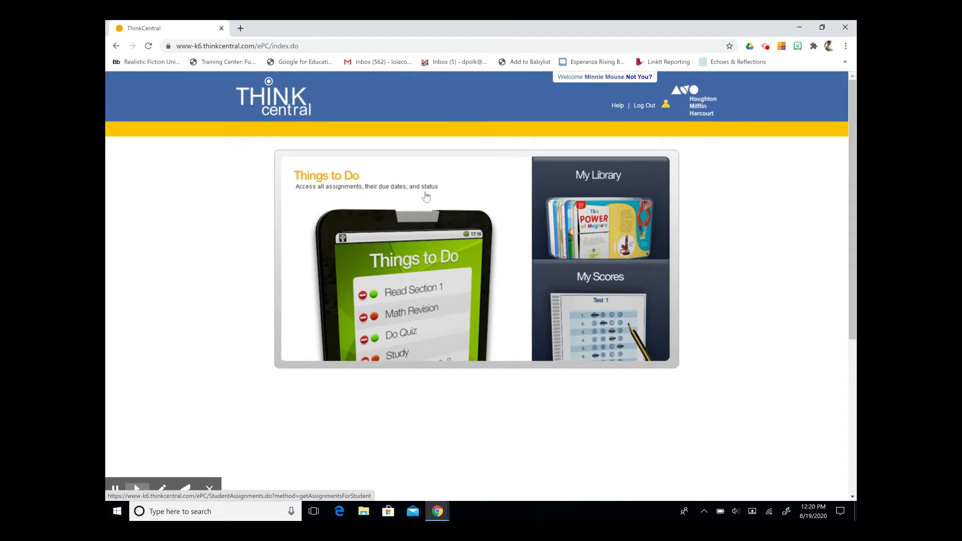
Browse the Mathematics products in My Library, then go to My Scores.
click(595, 177)
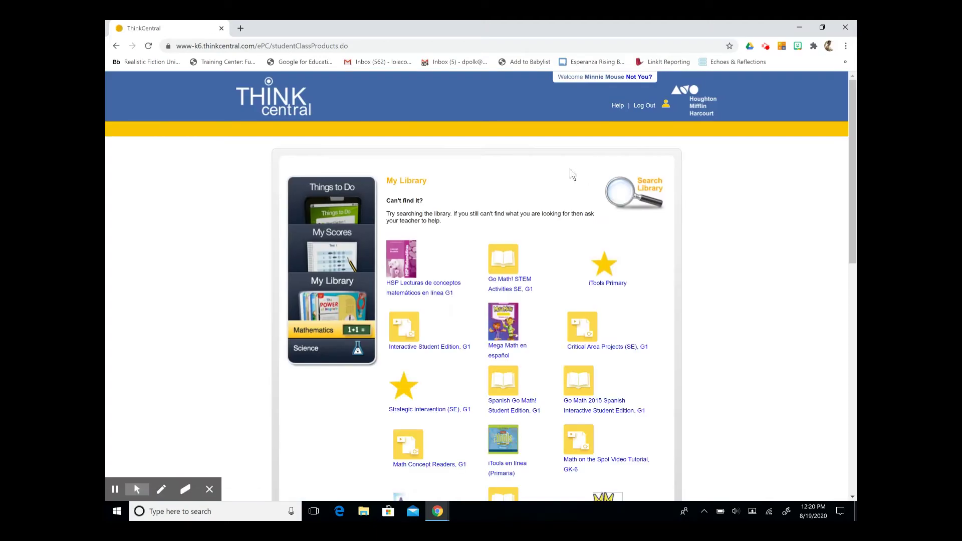
scroll(458, 276, down, 2)
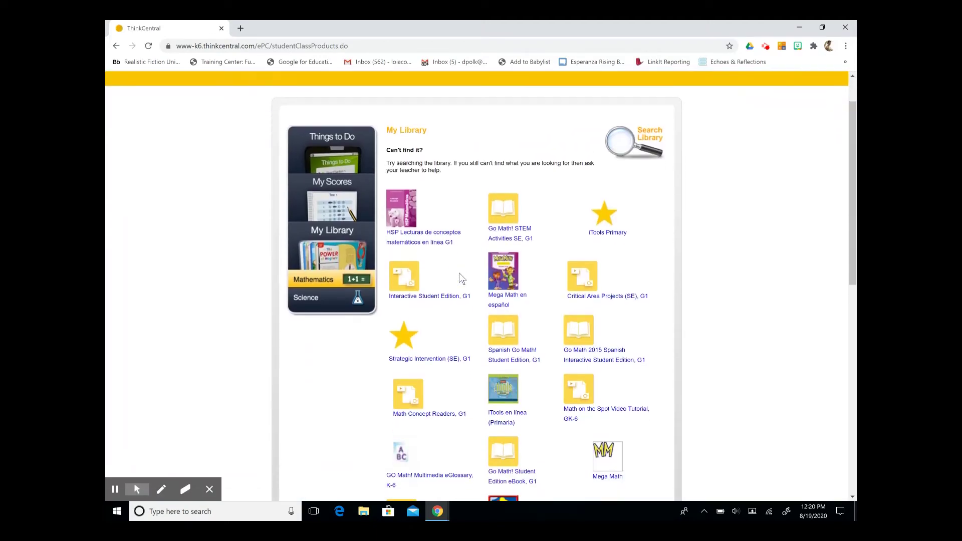
scroll(461, 279, down, 2)
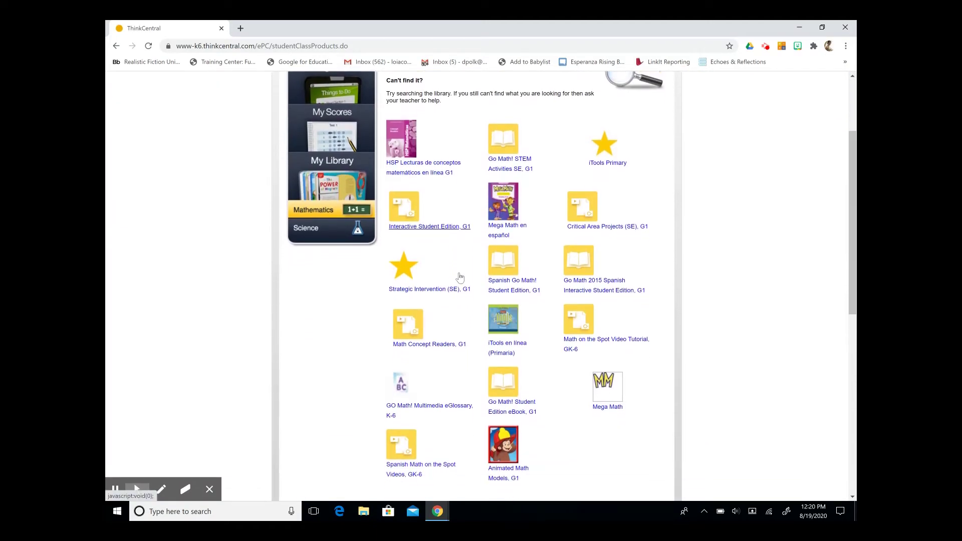
scroll(460, 278, down, 1)
scroll(461, 277, up, 2)
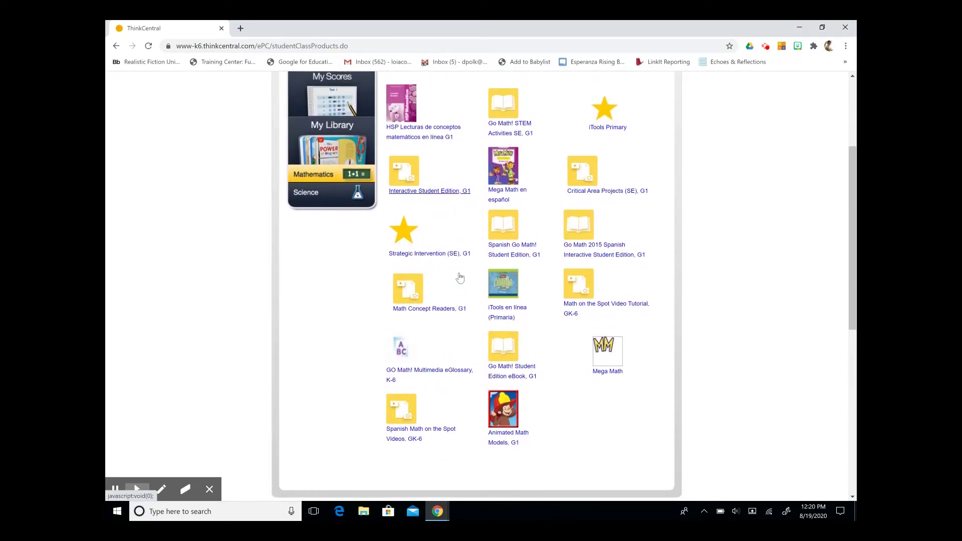
scroll(460, 278, up, 2)
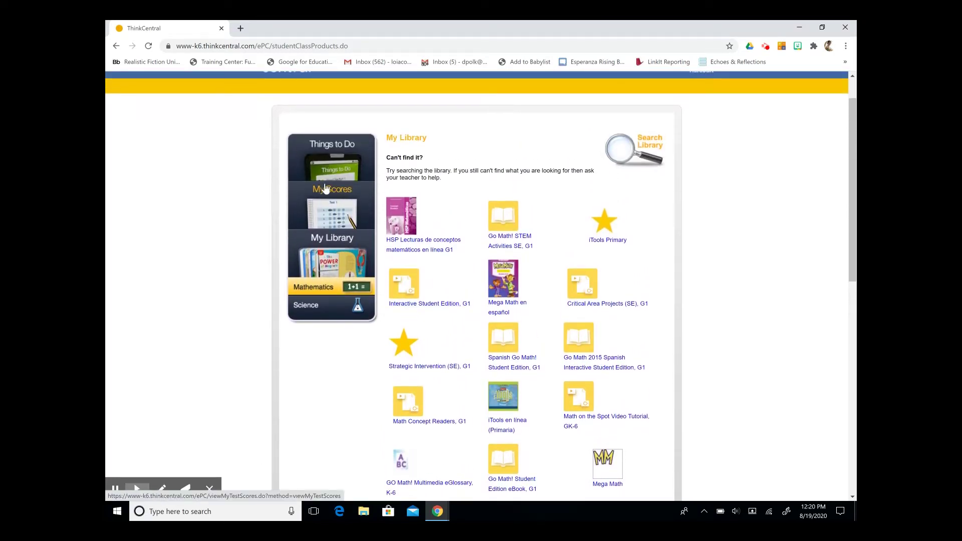
click(326, 191)
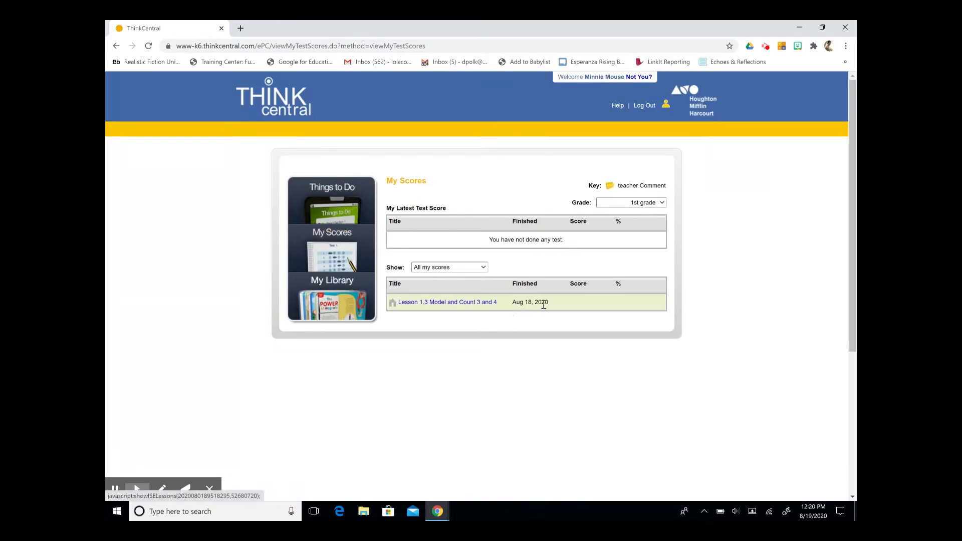
Check the My Scores Show filter, then open and launch the Lesson 2.1 Same Number assignment.
click(483, 269)
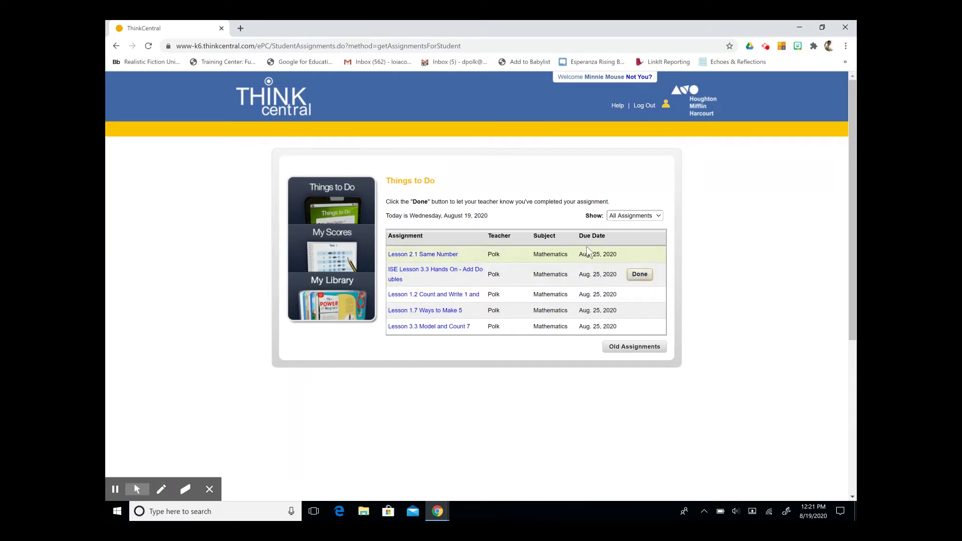
click(424, 257)
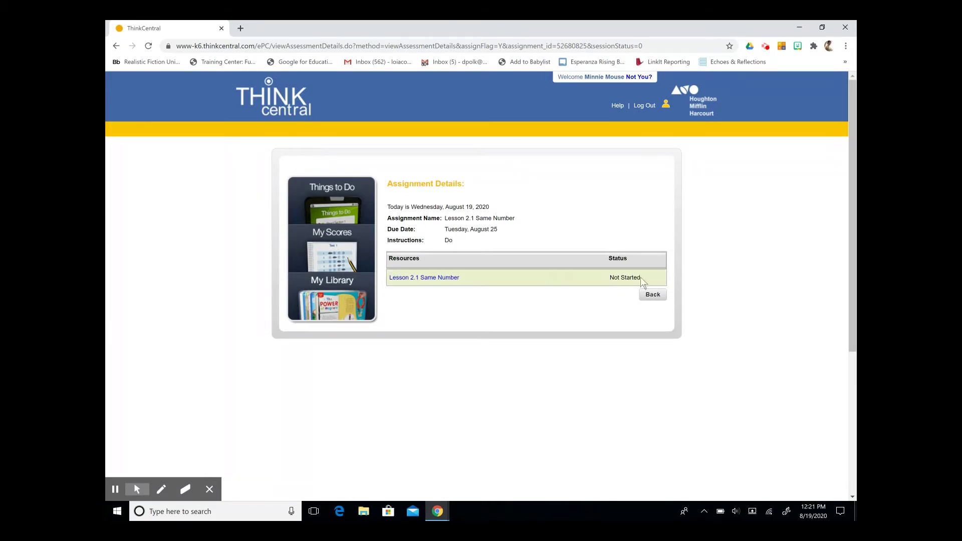
click(424, 279)
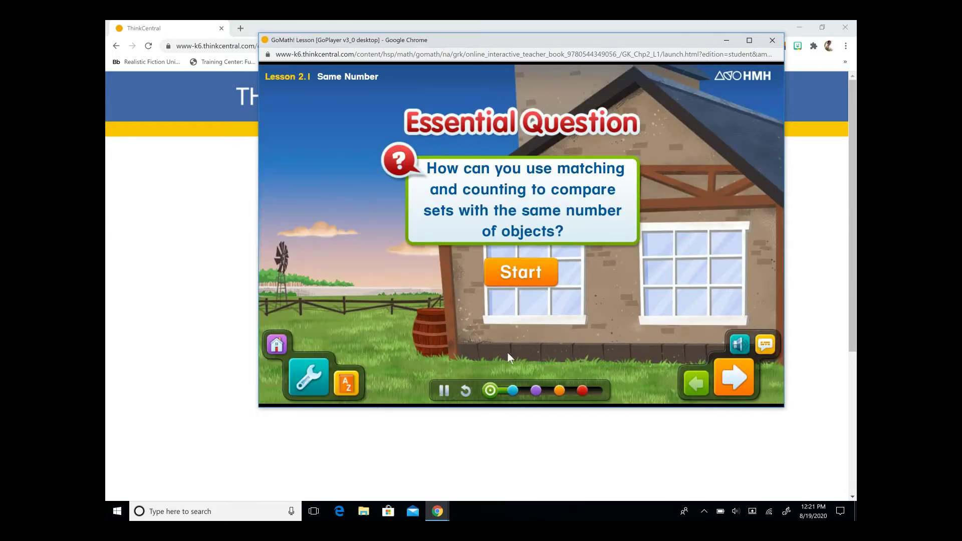
Start the Lesson 2.1 Same Number lesson with the narration paused.
click(445, 392)
click(516, 282)
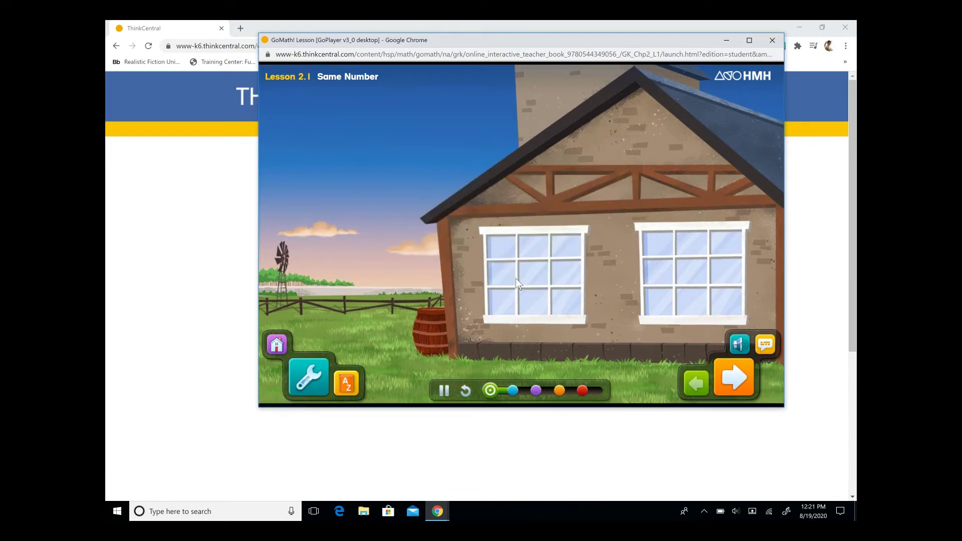
click(444, 391)
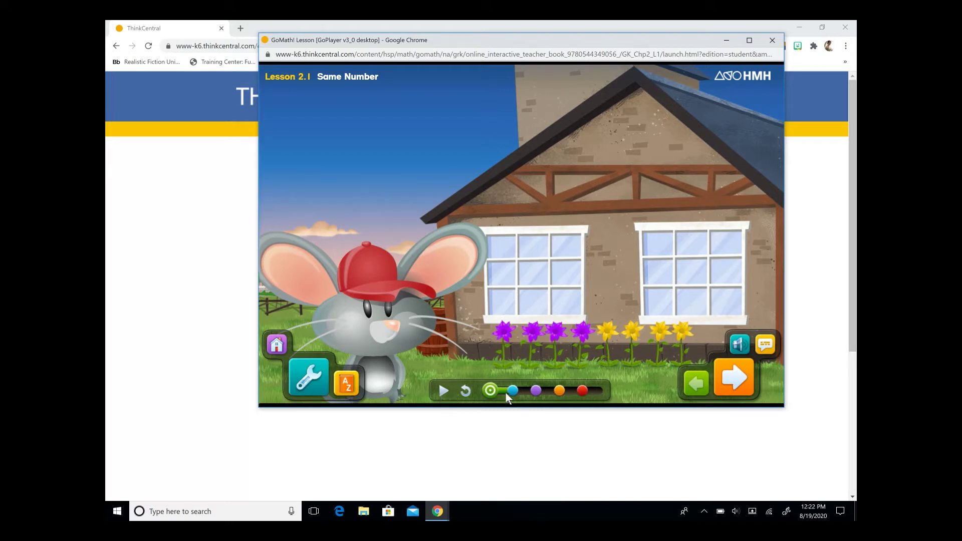
Advance past Listen and Draw and Share and Show to Elaborate's Personal Math Trainer.
click(734, 373)
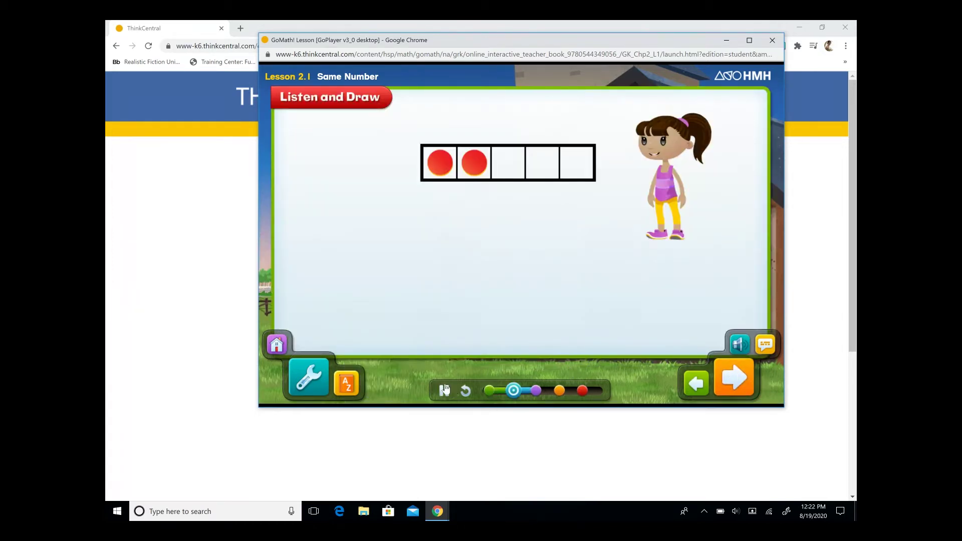
click(444, 391)
click(443, 393)
click(748, 390)
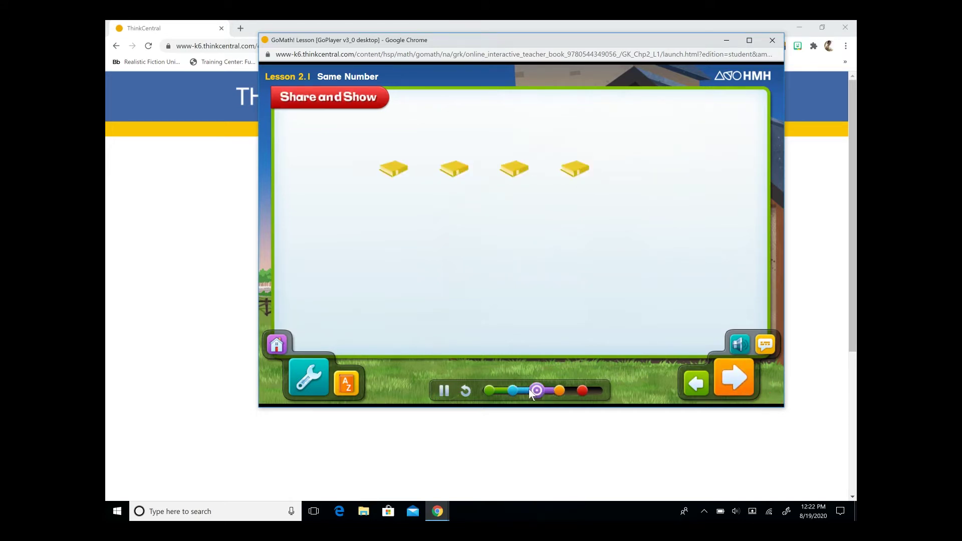
click(446, 392)
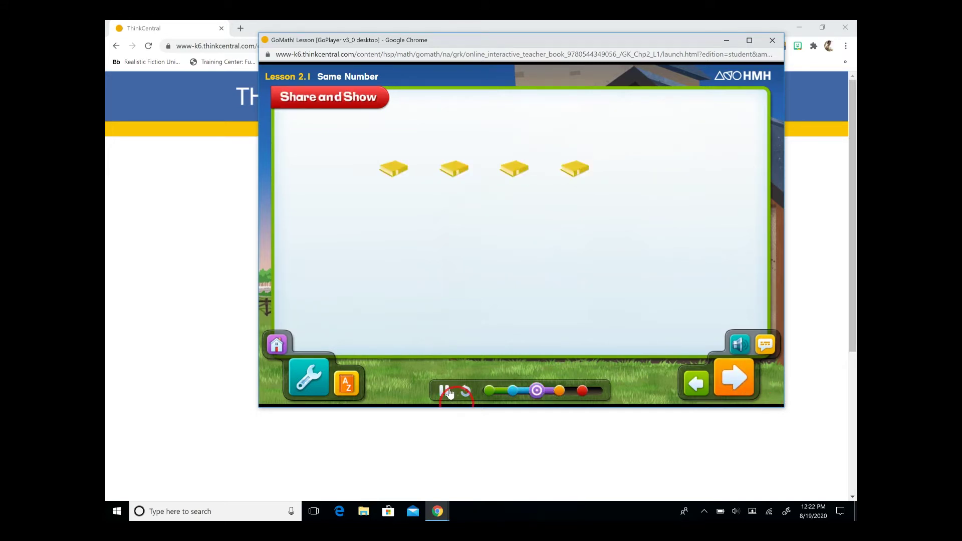
click(560, 391)
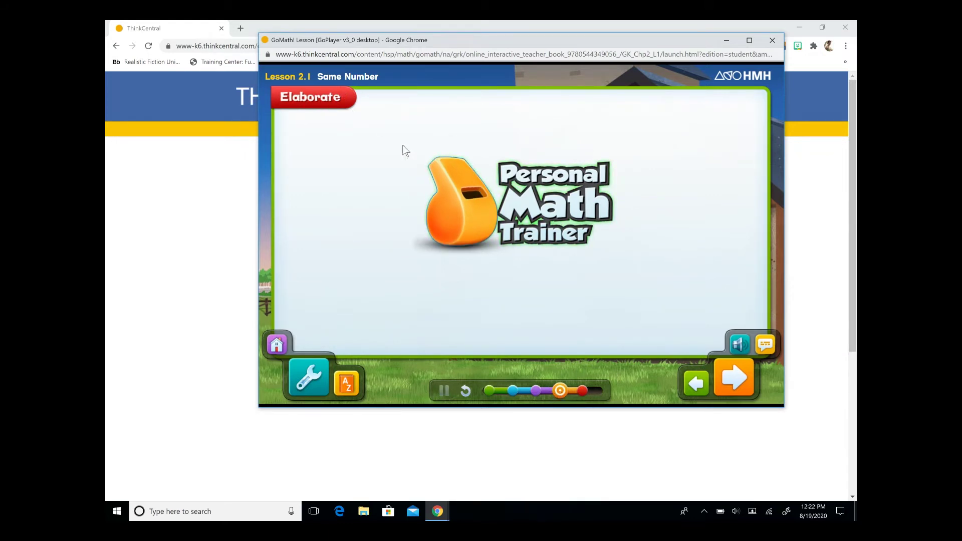
click(464, 223)
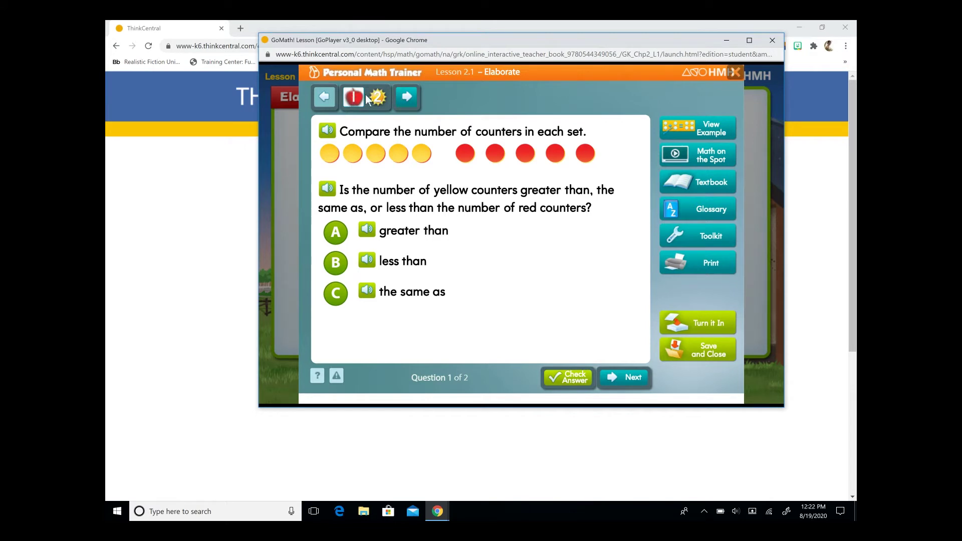
Look over Elaborate questions 1 and 2, returning to question 1.
click(376, 97)
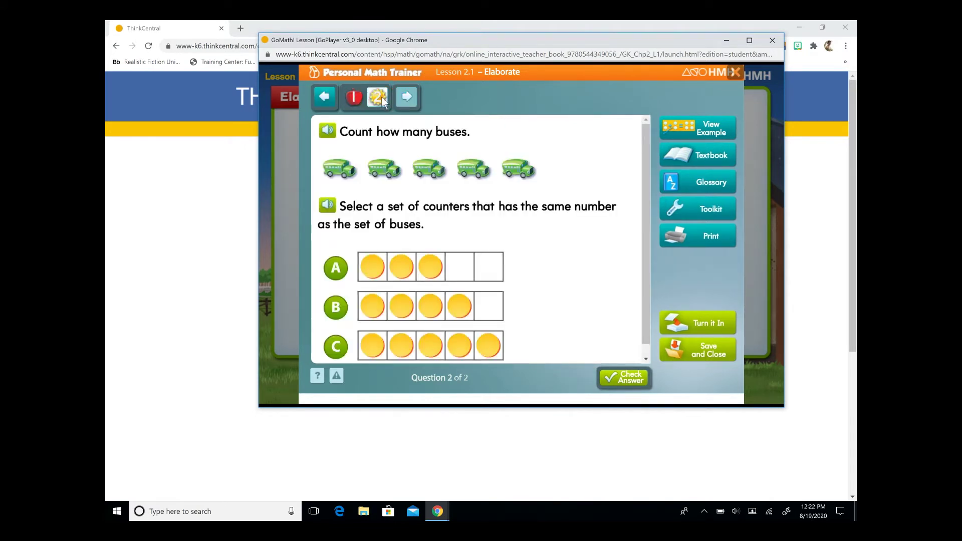
click(353, 97)
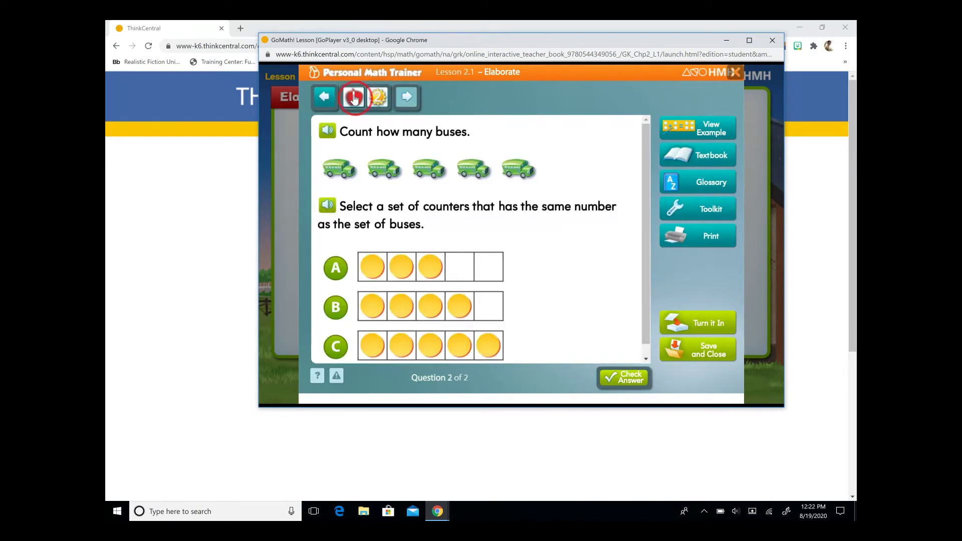
click(406, 98)
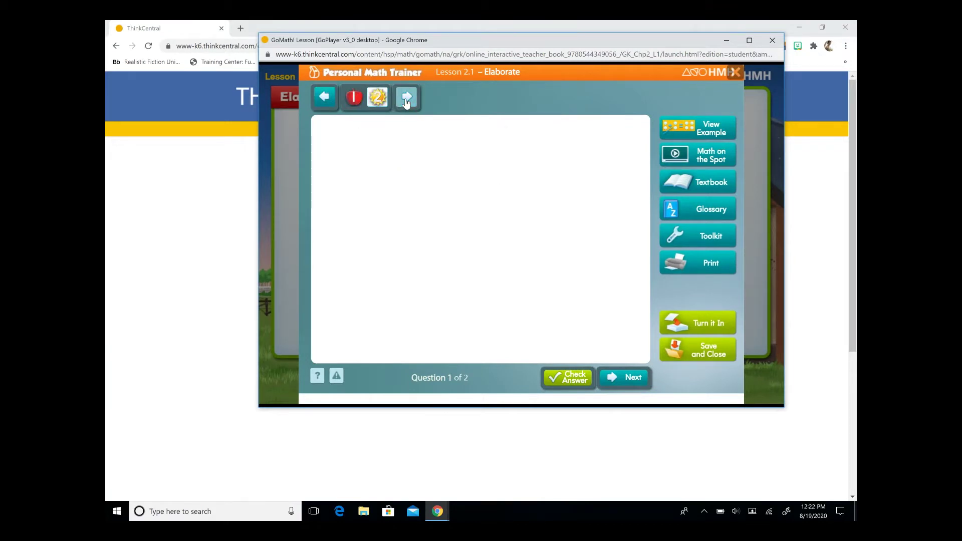
click(323, 97)
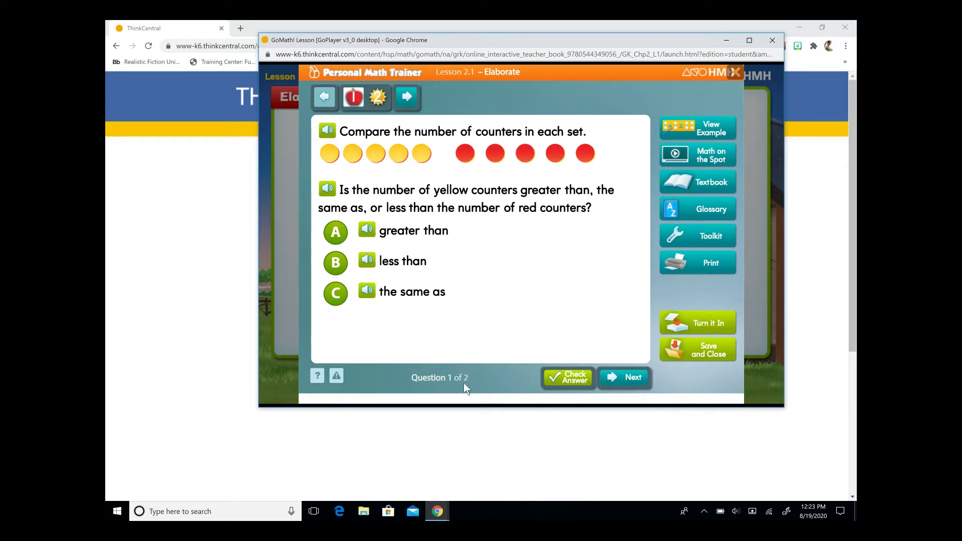
Hear question 1 read aloud, reveal its counting hint, and open its help video.
click(327, 131)
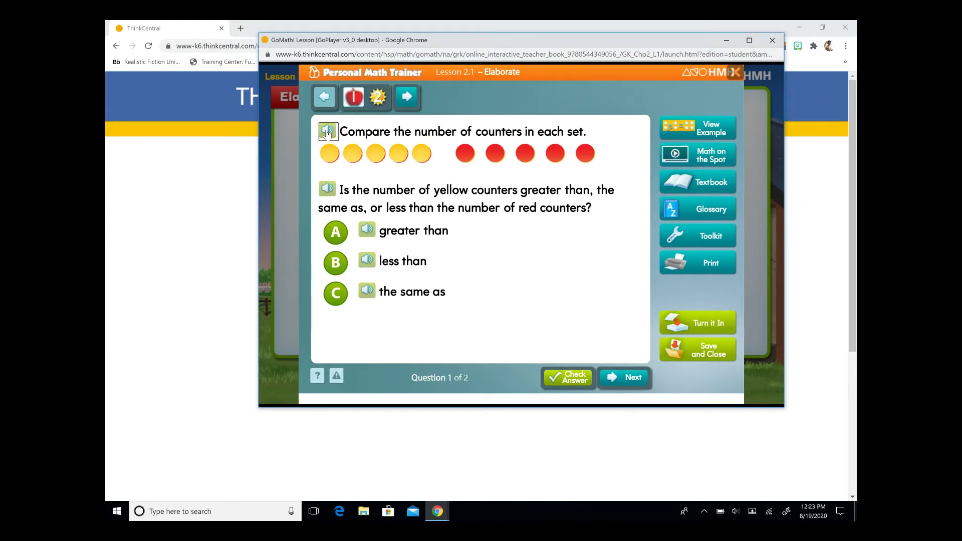
click(725, 129)
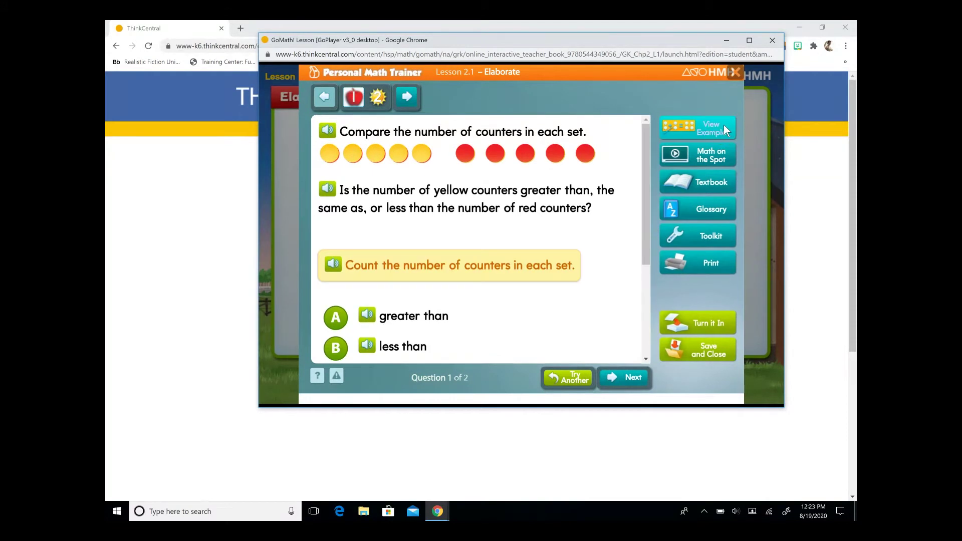
click(712, 160)
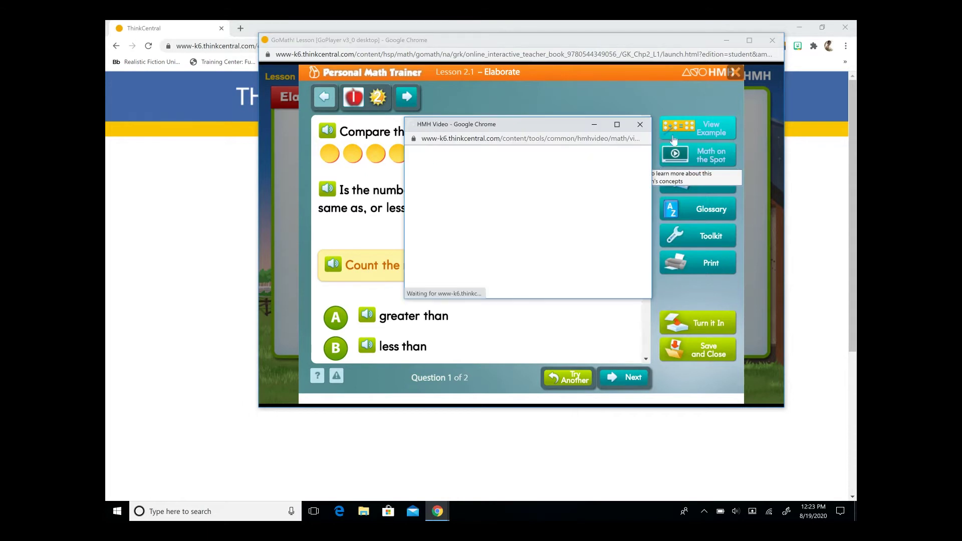
Close the help video and briefly view the Lesson 2.1 textbook pages.
click(640, 124)
click(702, 182)
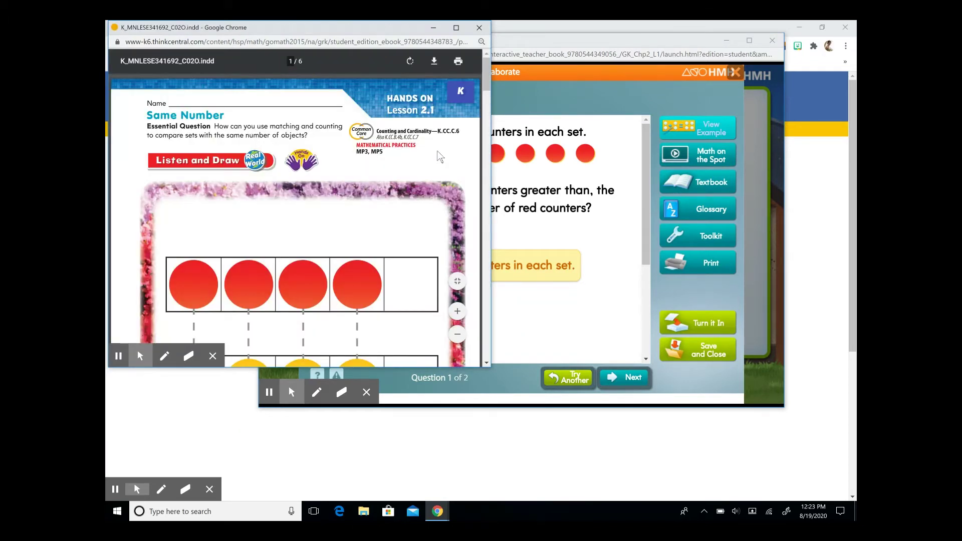
click(479, 28)
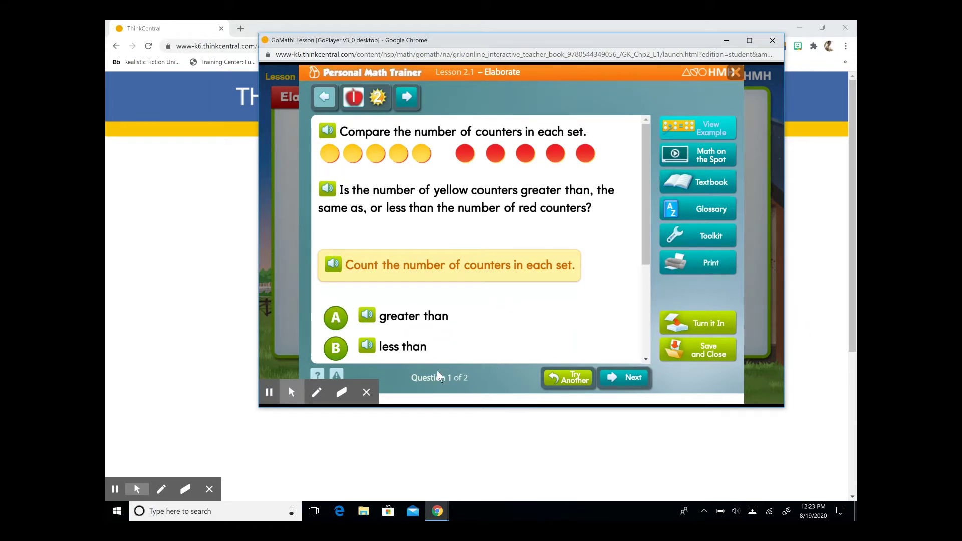
Load a new question 1, answer A on both questions, and turn in the Elaborate set.
click(560, 385)
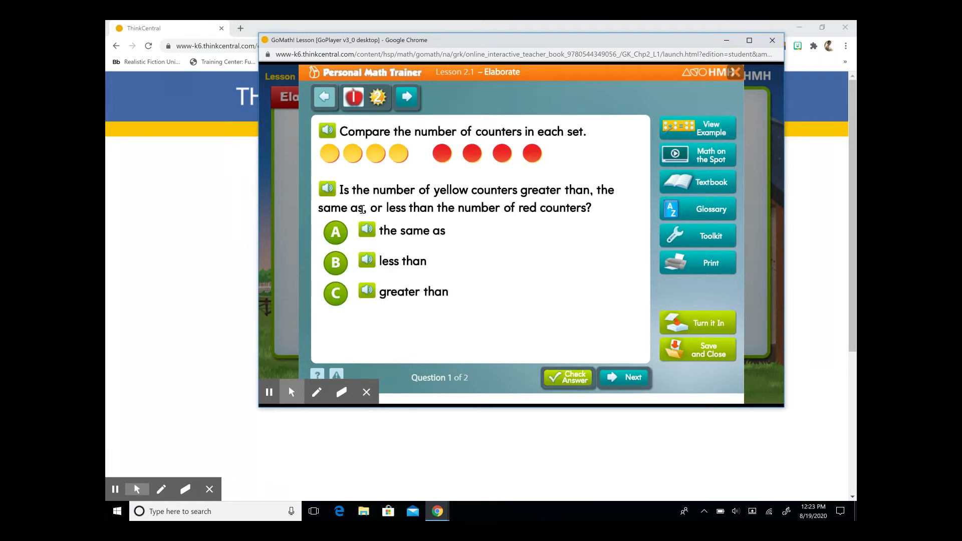
click(335, 234)
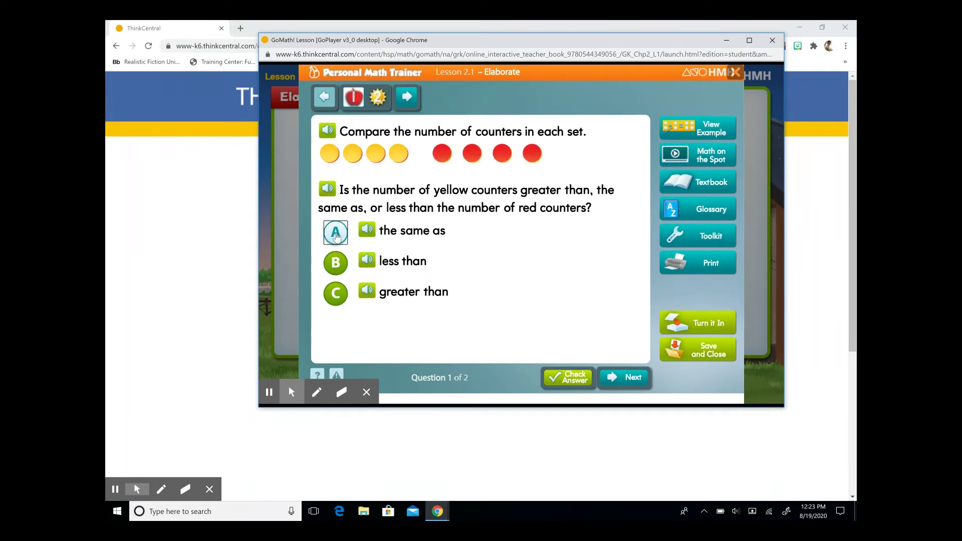
click(620, 380)
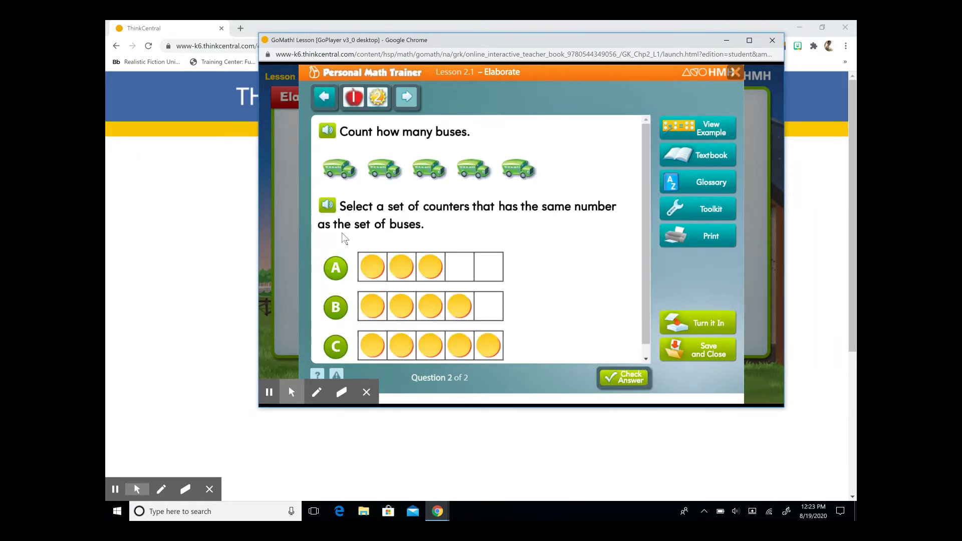
click(337, 261)
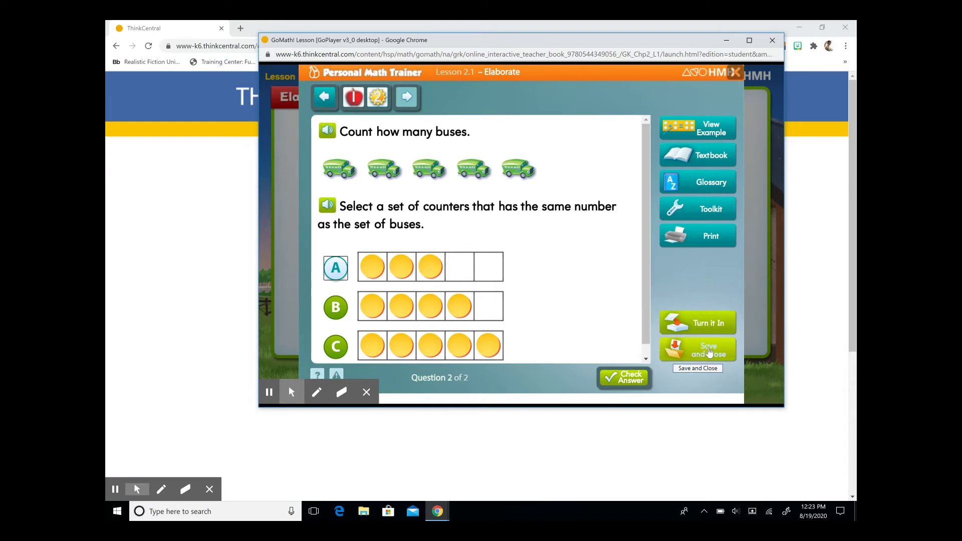
click(699, 322)
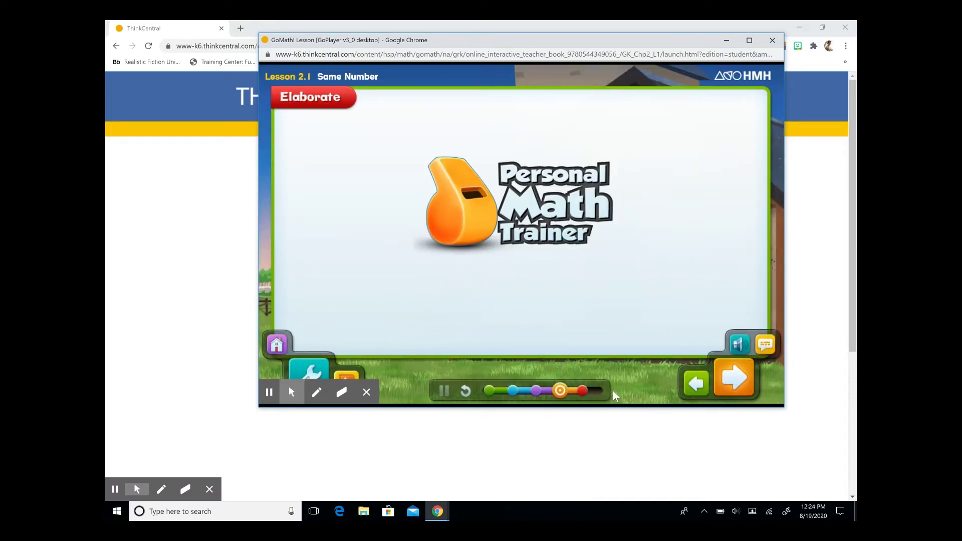
Advance the lesson to the Evaluate stage and open its practice questions.
click(732, 383)
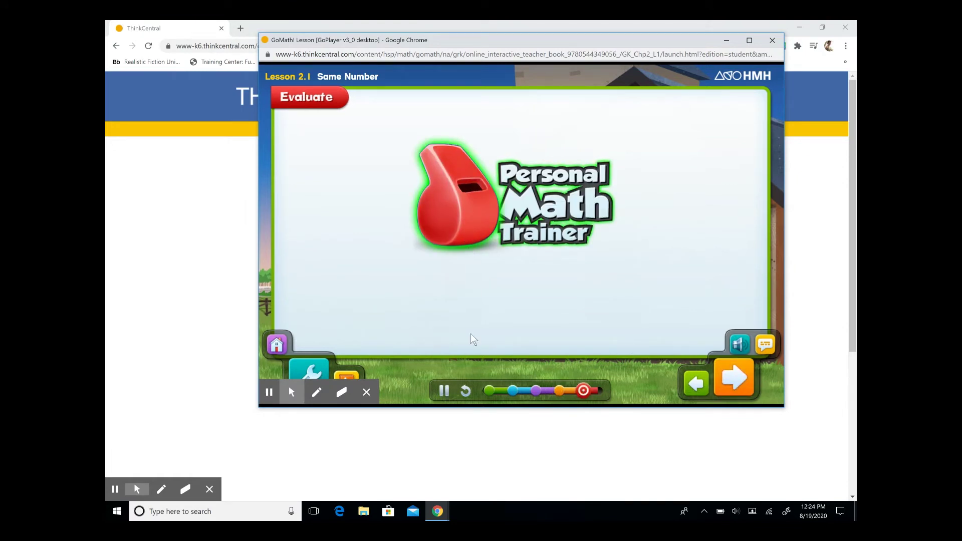
click(446, 393)
click(456, 210)
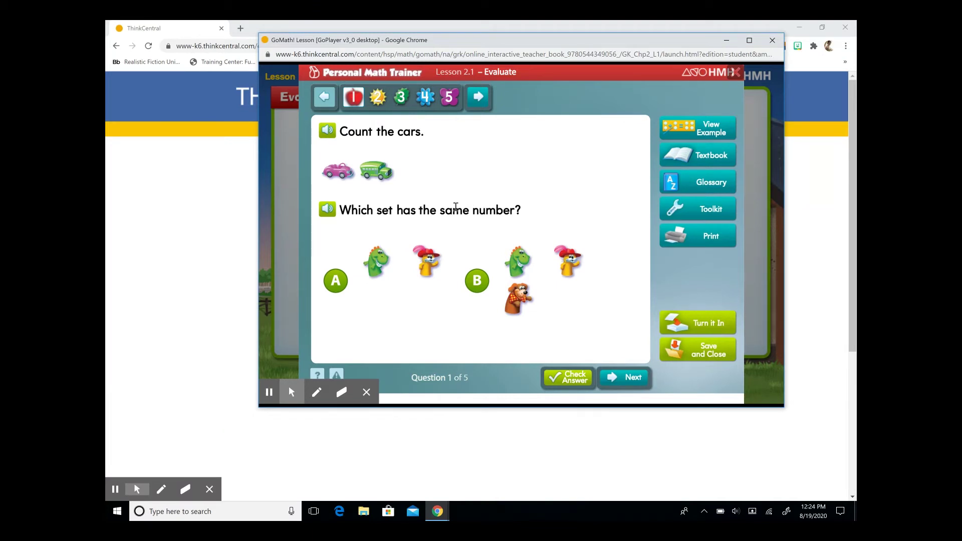
Hear the Count the cars prompt and step forward through the questions to Question 5.
click(328, 133)
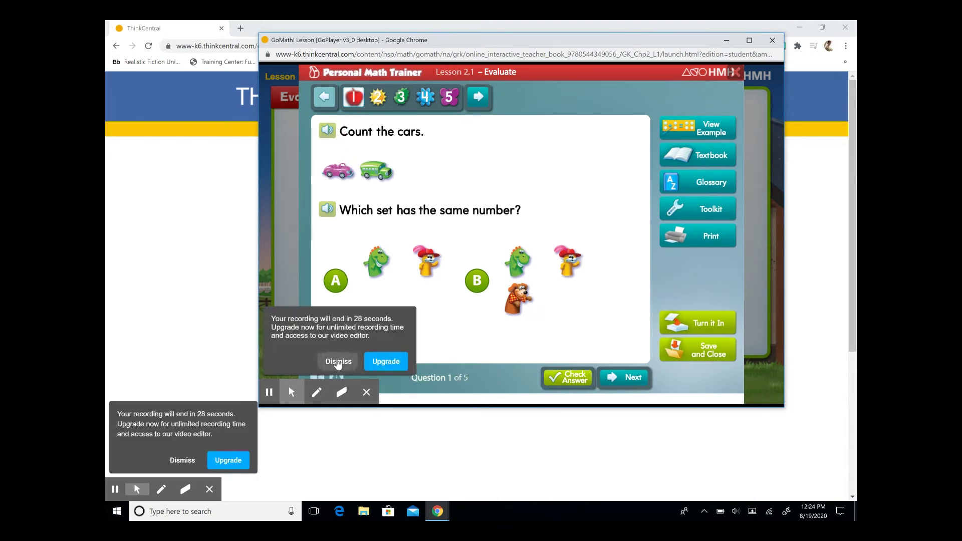
click(339, 362)
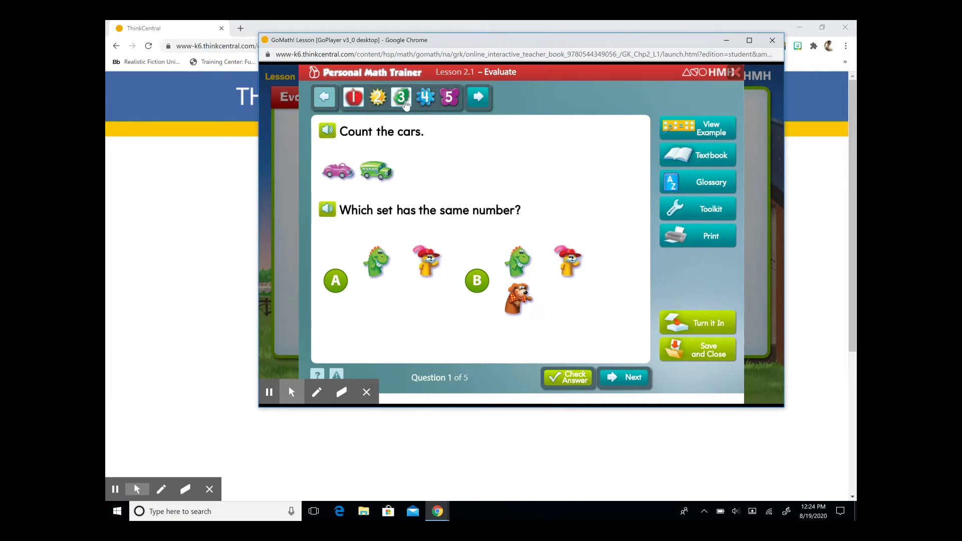
click(476, 102)
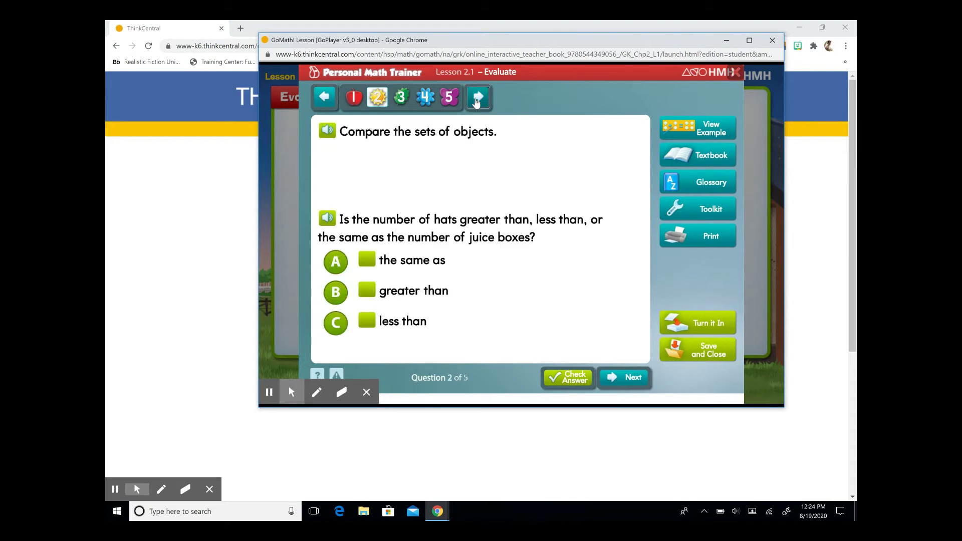
click(477, 102)
click(477, 100)
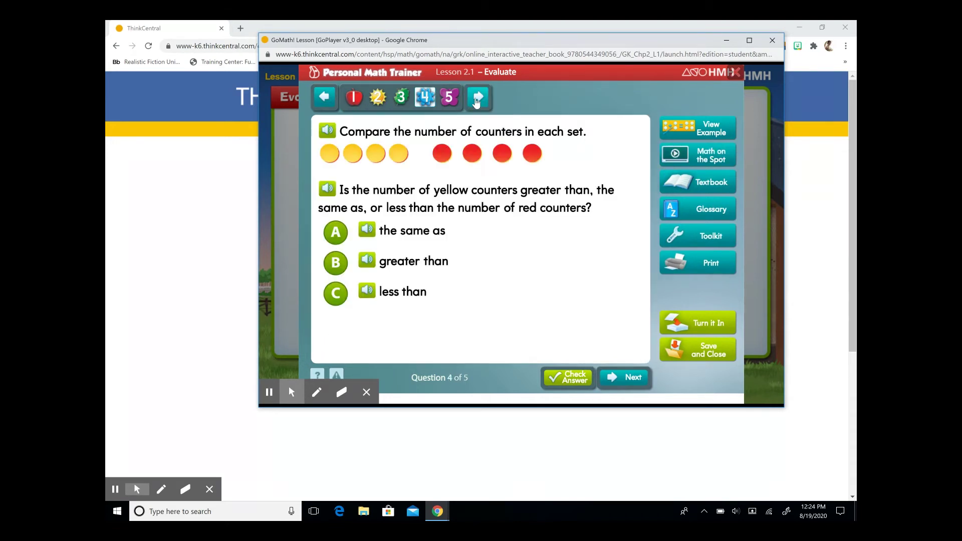
click(477, 100)
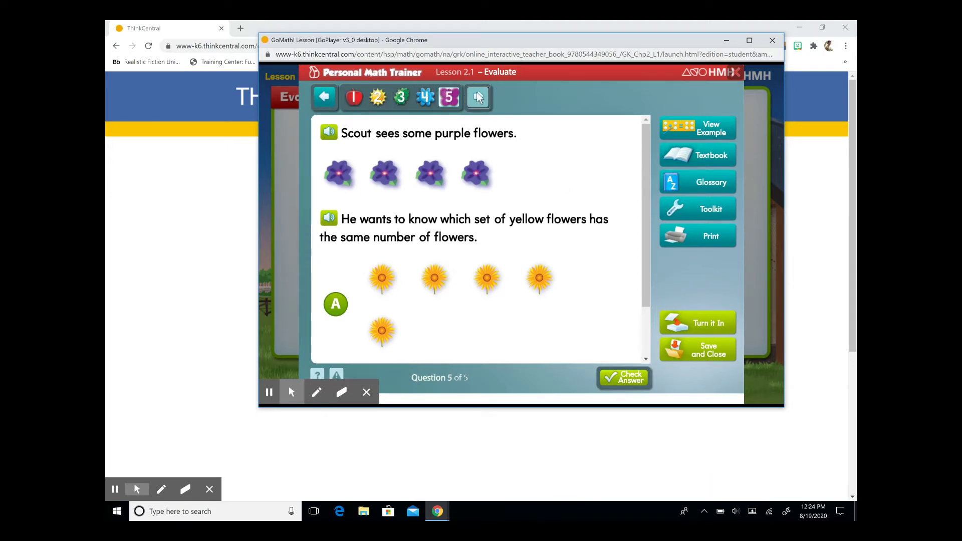
click(477, 92)
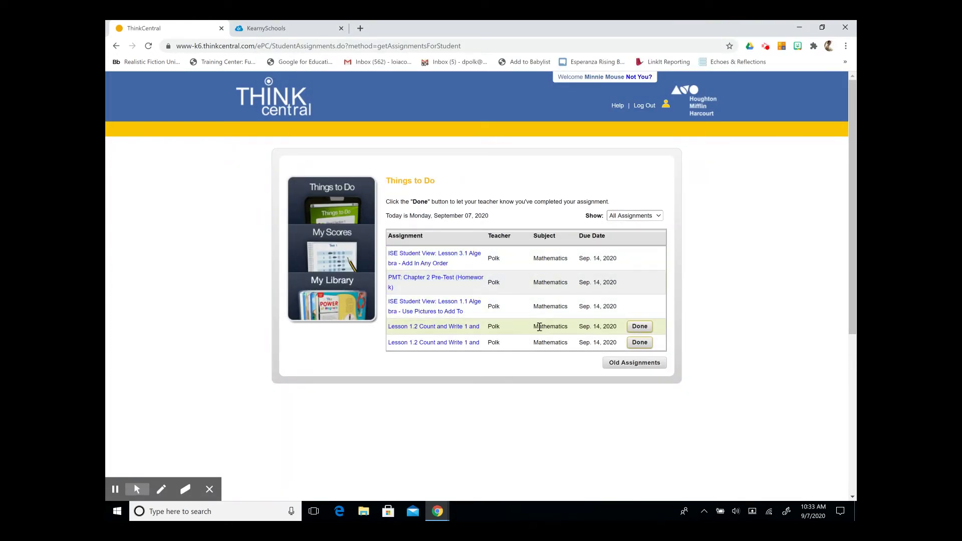
click(617, 368)
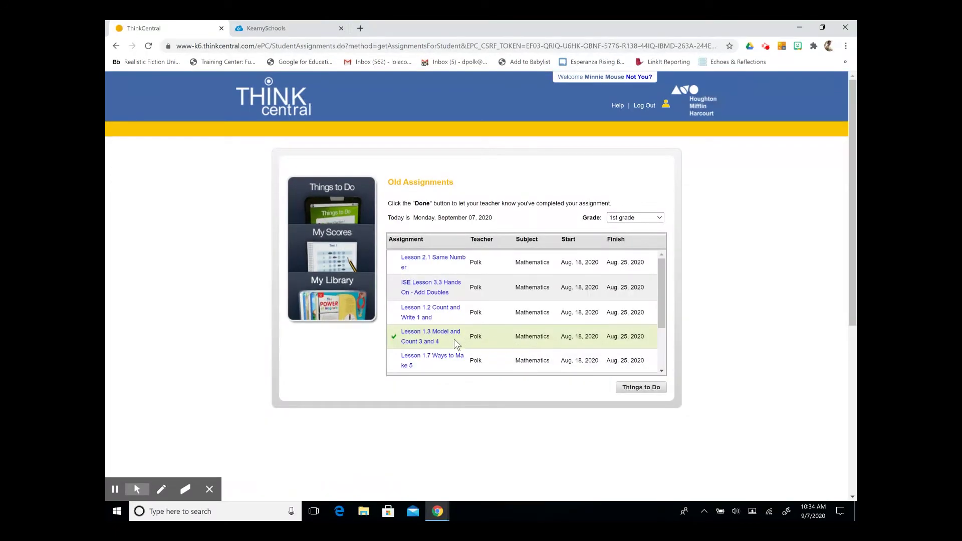
click(434, 338)
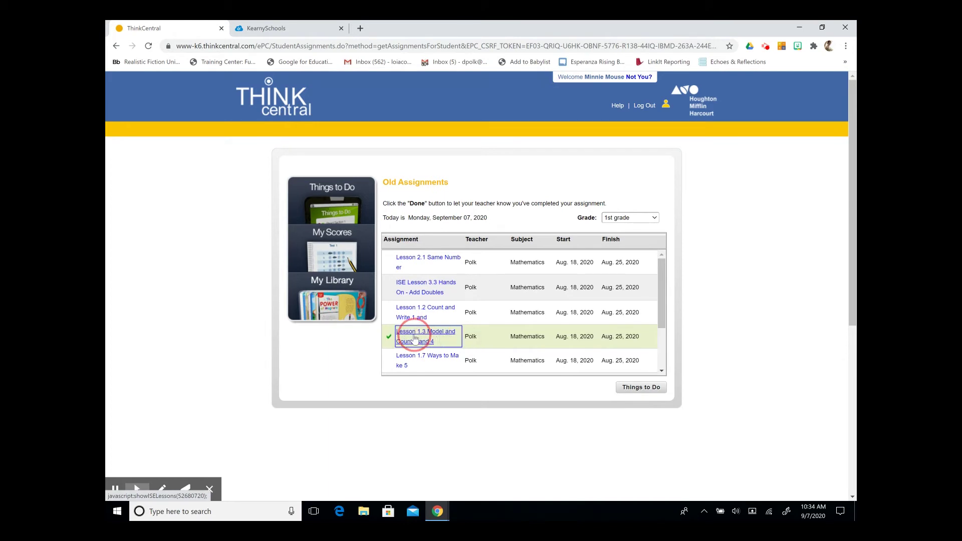
click(414, 339)
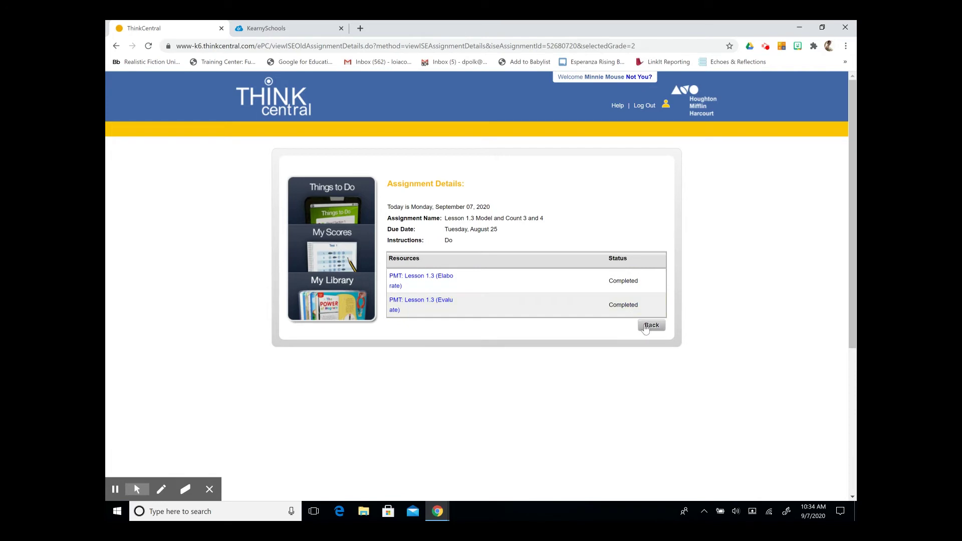
click(650, 326)
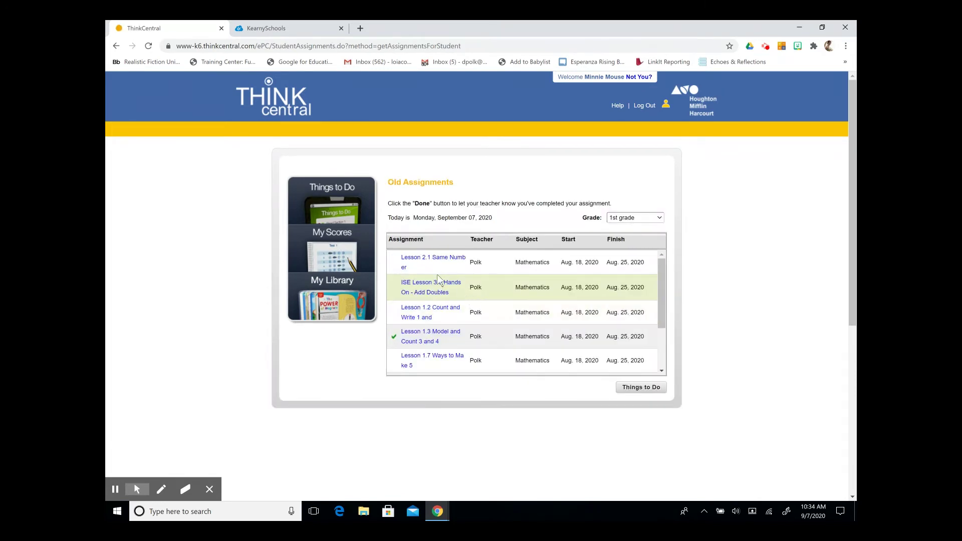
click(327, 189)
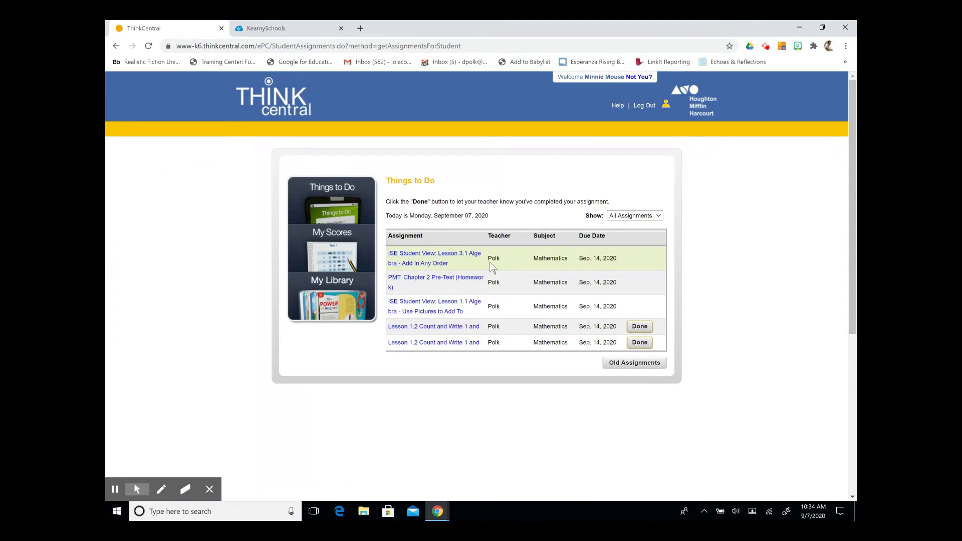
Open the PMT: Chapter 2 Pre-Test (Homework) details, check its In Progress status, and launch it.
click(434, 283)
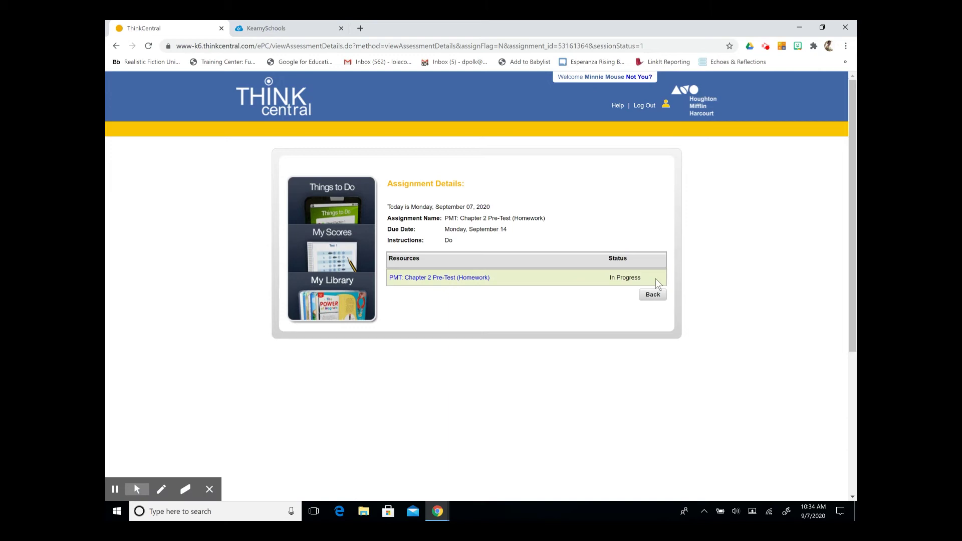
click(648, 278)
drag(650, 280, 589, 284)
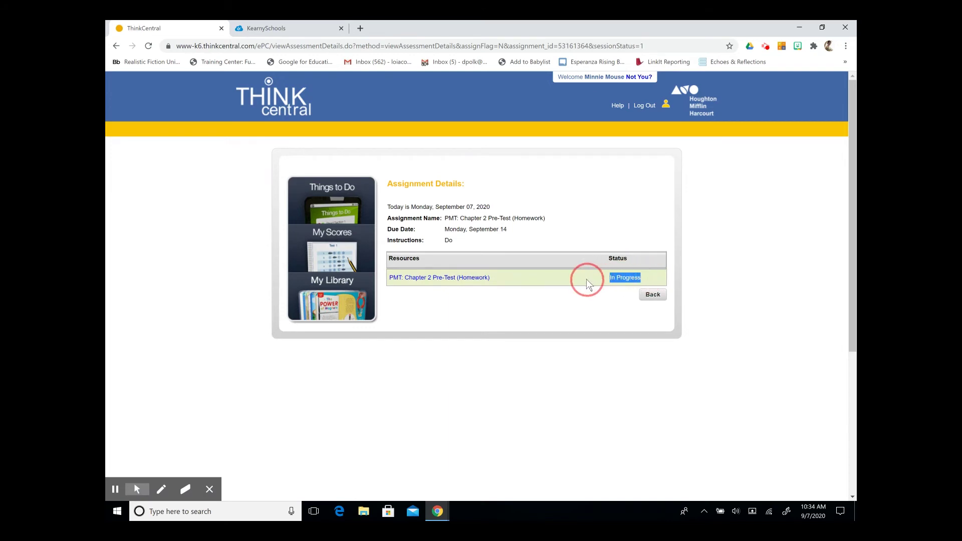
click(420, 282)
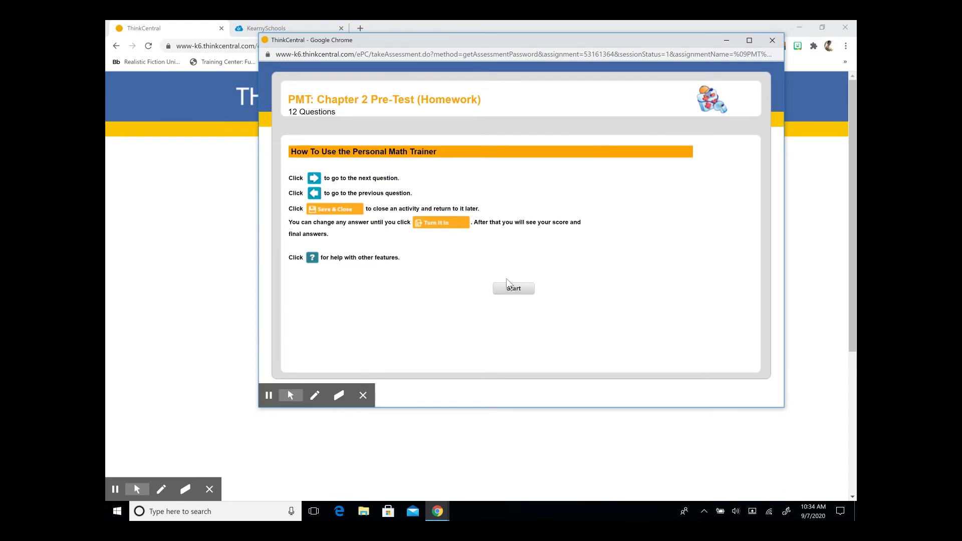
Begin the pre-test, hear the zebra question, and place the caret in its answer box.
click(511, 297)
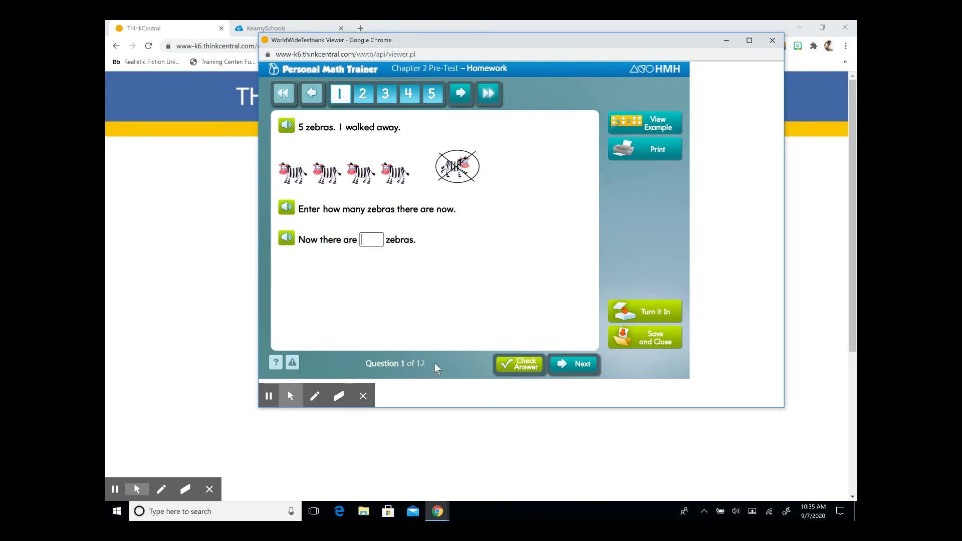
click(382, 368)
click(293, 131)
click(372, 240)
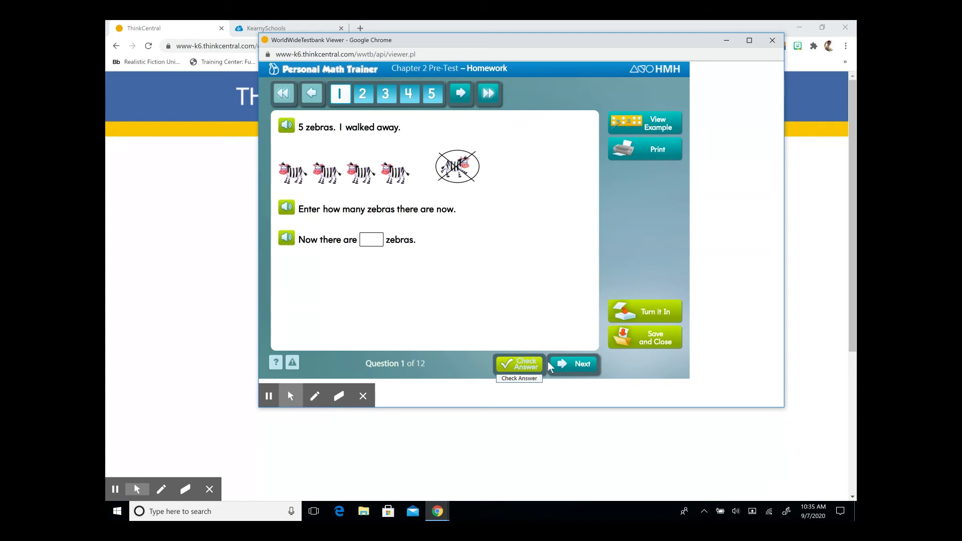
Skip ahead through the pre-test to Question 5 of 12, leaving earlier questions unanswered.
click(568, 364)
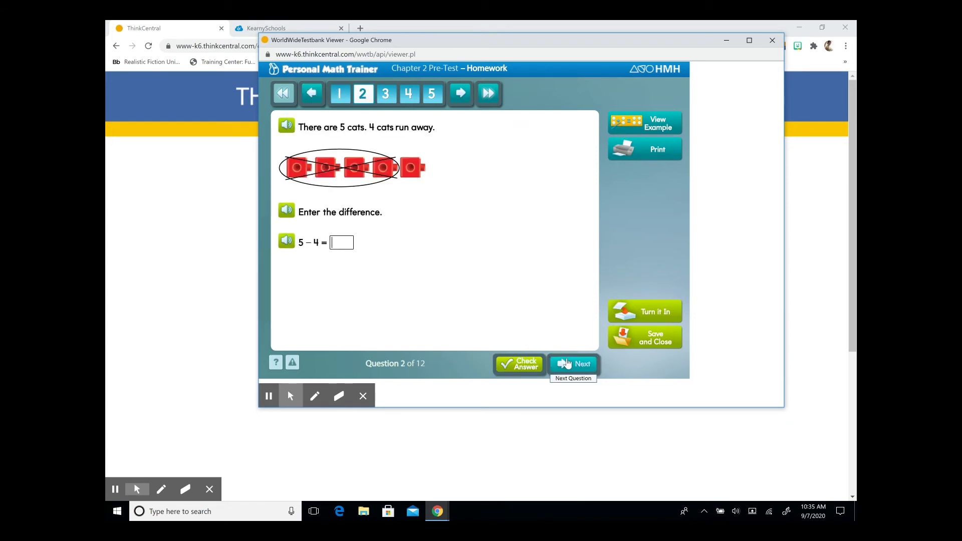
click(568, 363)
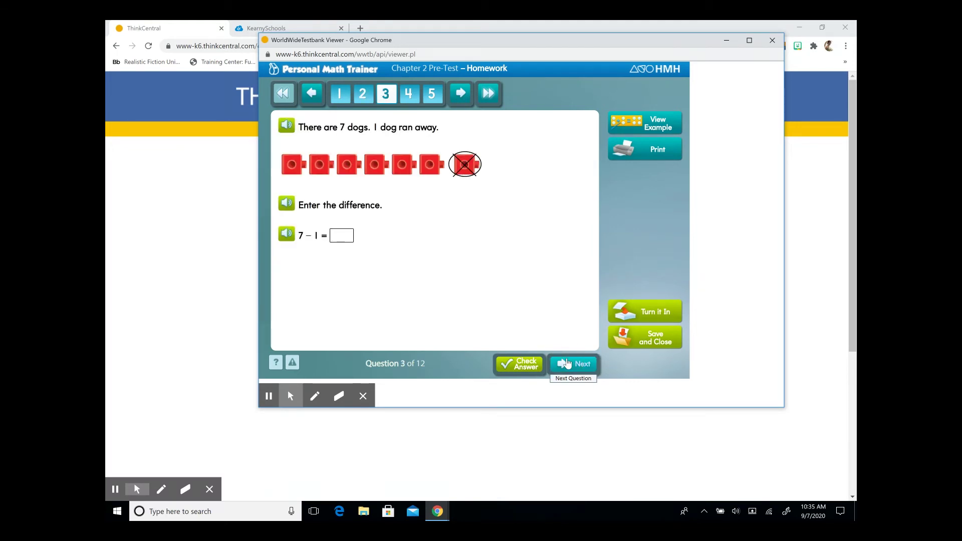
click(568, 363)
Go to question 6, the frogs problem, and answer 3.
click(565, 362)
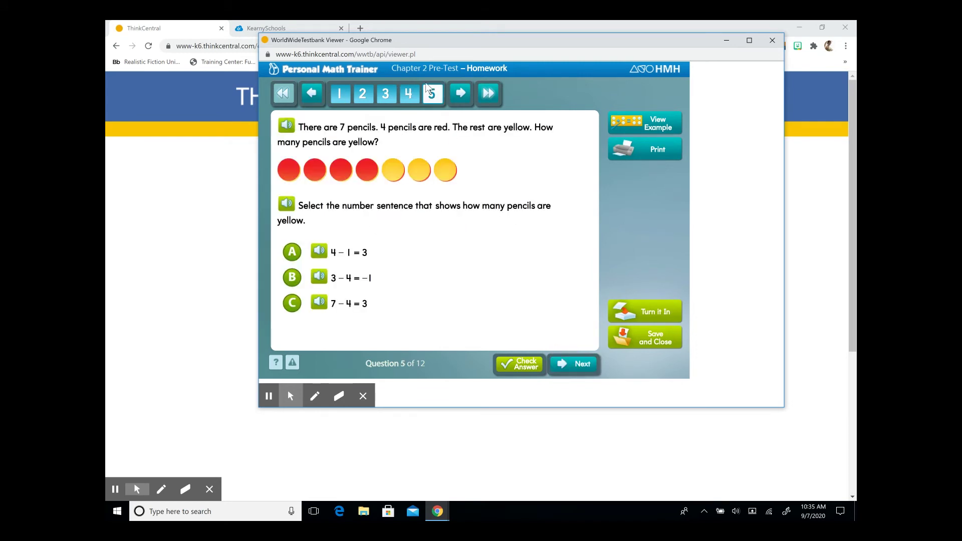
click(460, 94)
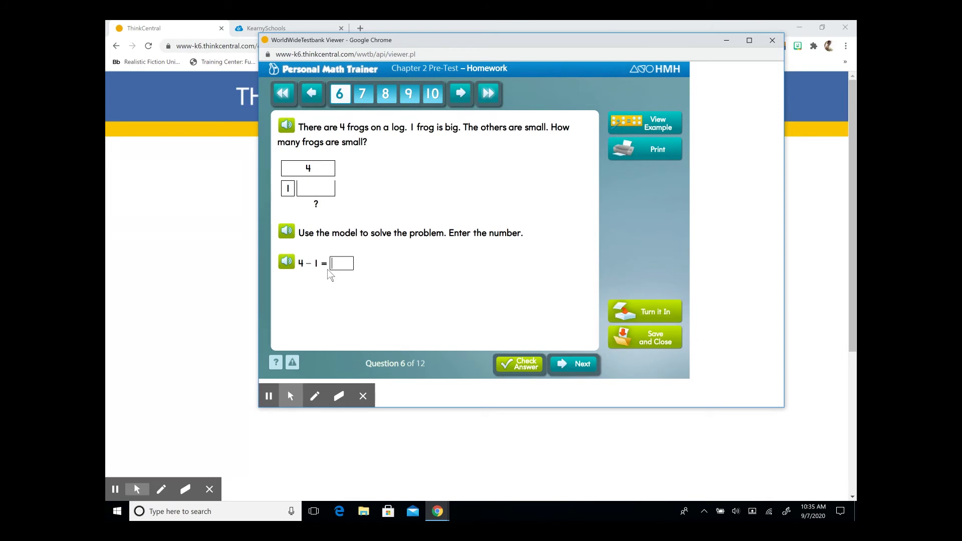
click(331, 269)
text(3)
Skip ahead to the last question, question 12, the flowers subtraction.
click(462, 98)
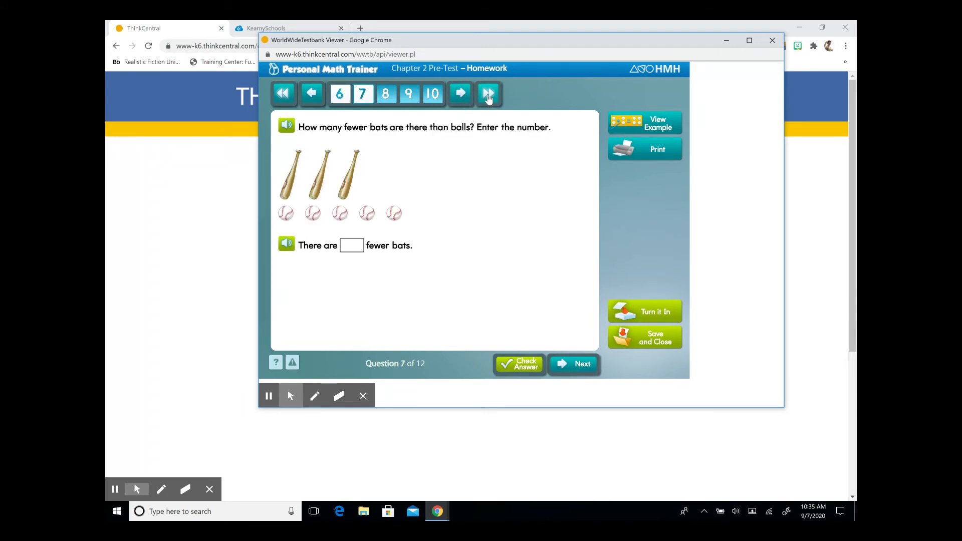
click(488, 97)
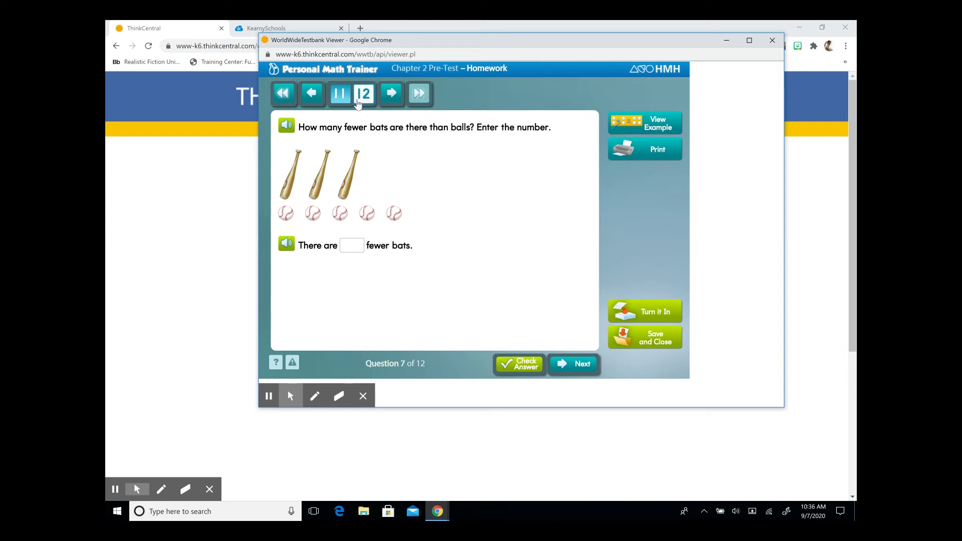
click(358, 102)
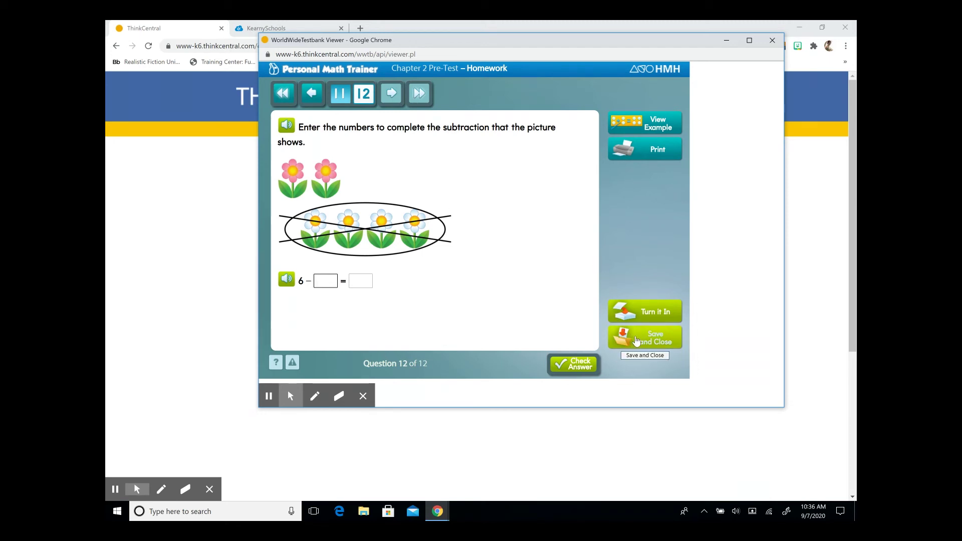
Save and turn in the Chapter 2 Pre-Test, confirming despite the unanswered questions.
click(648, 341)
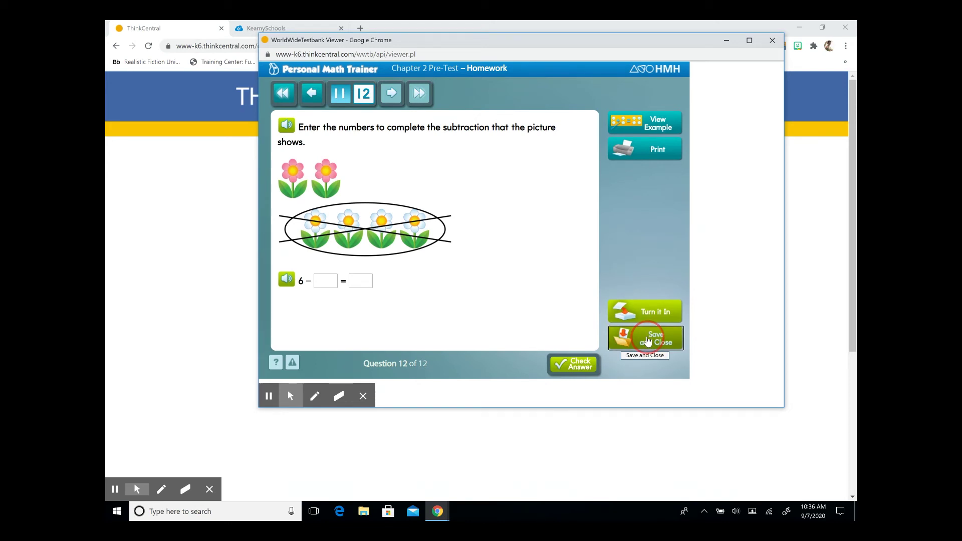
click(681, 239)
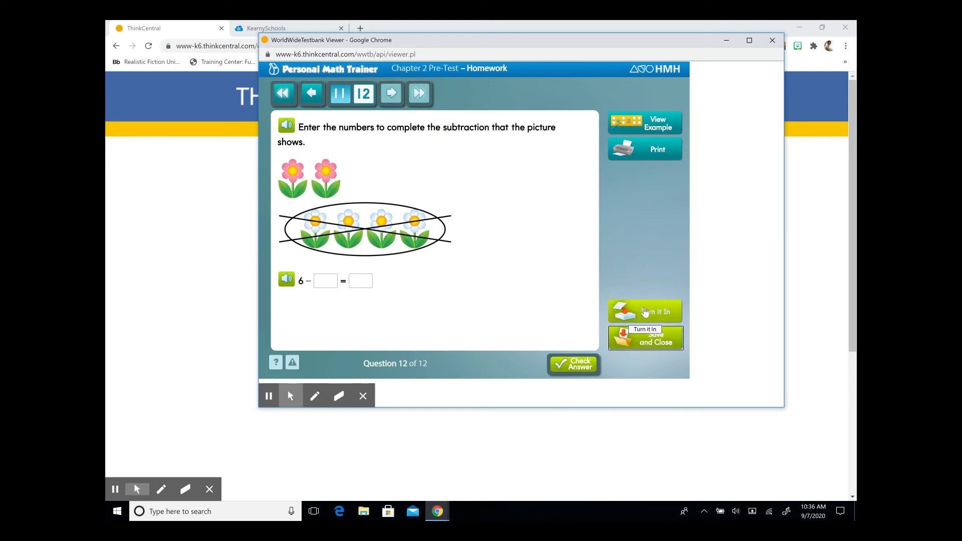
click(646, 311)
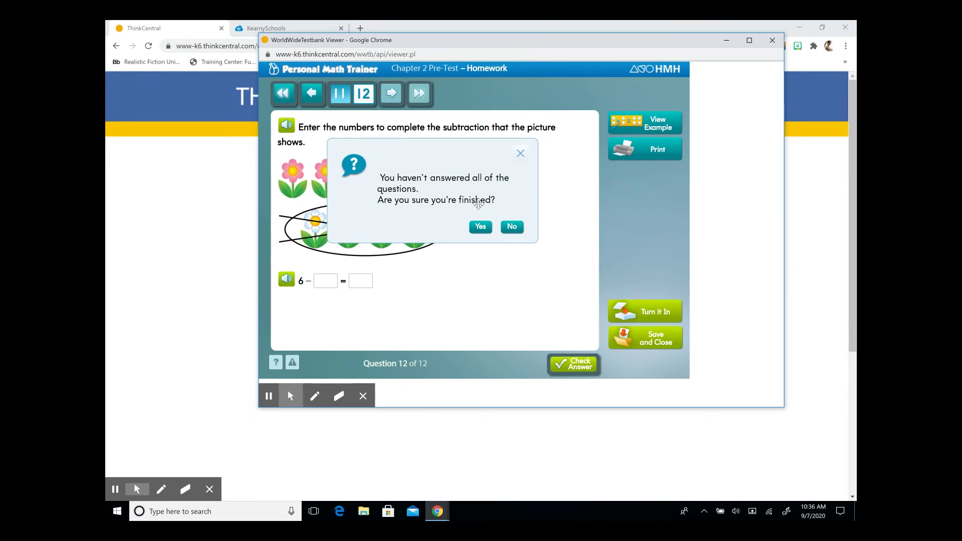
click(482, 228)
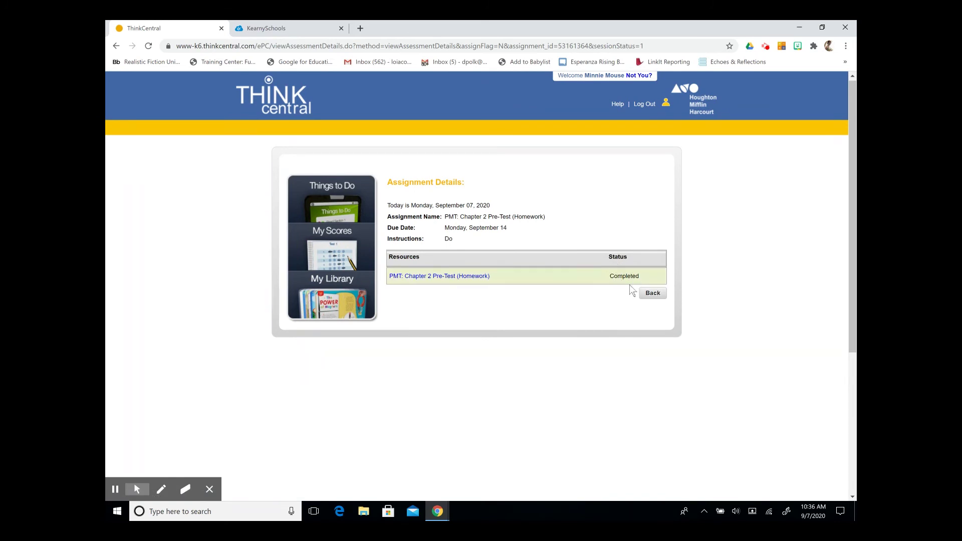
Return to Things to Do and open Lesson 1.2's Lesson 1.3 Practice and Homework pages.
click(653, 294)
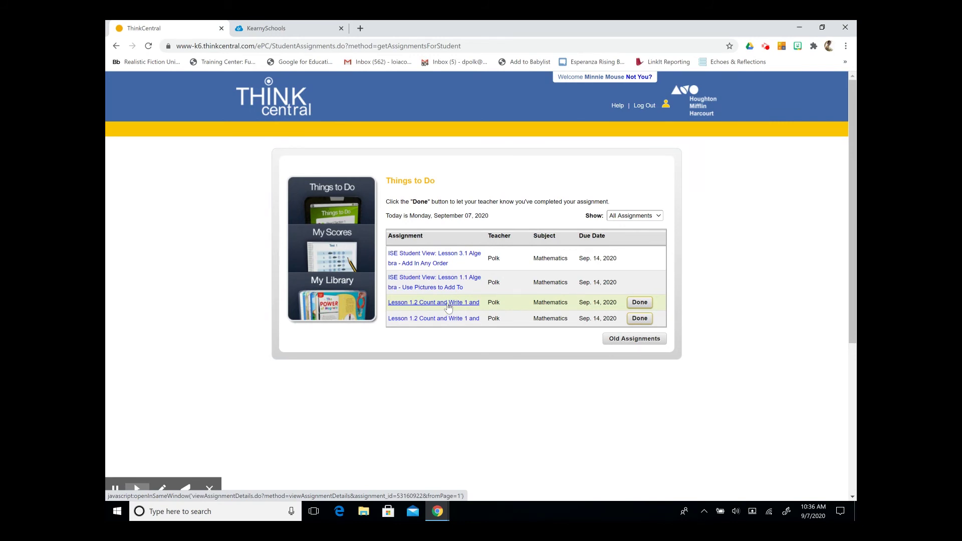
click(640, 305)
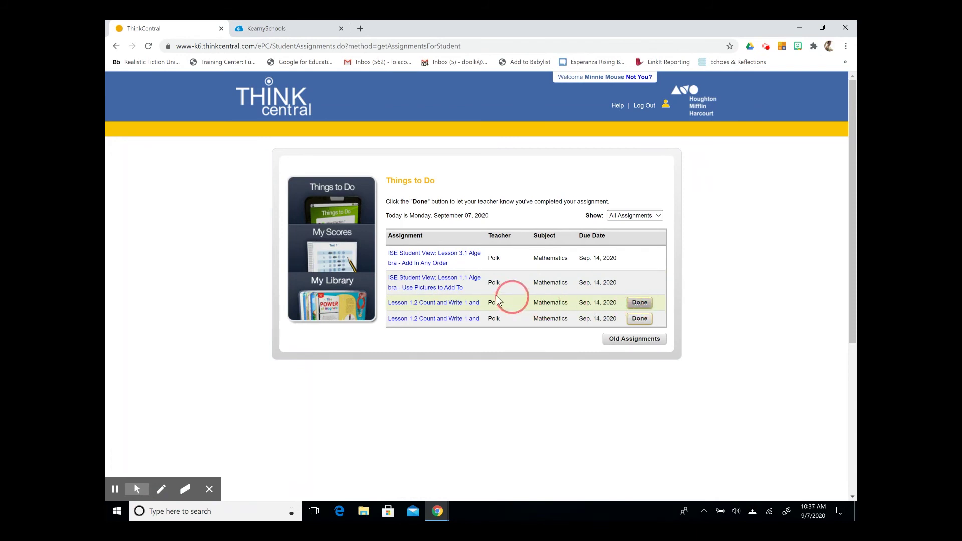
click(644, 304)
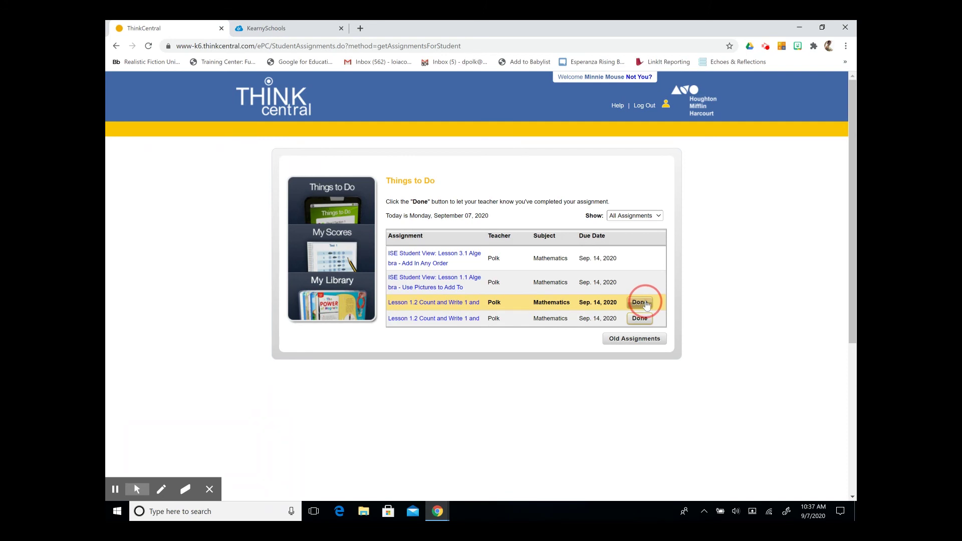
click(537, 304)
click(434, 303)
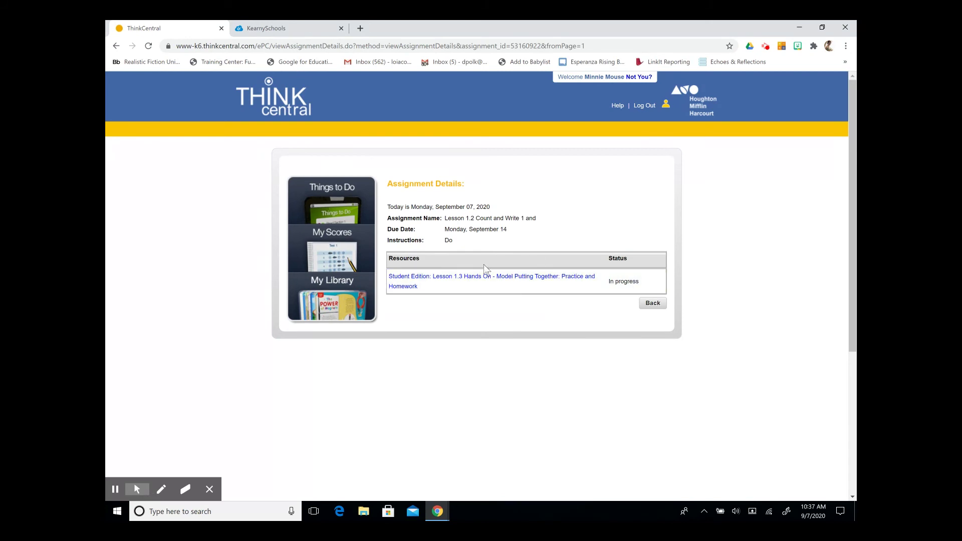
click(455, 273)
Replace problem 3's story placeholder with 'Write a story' and save it to myNotebook.
drag(455, 273, 461, 271)
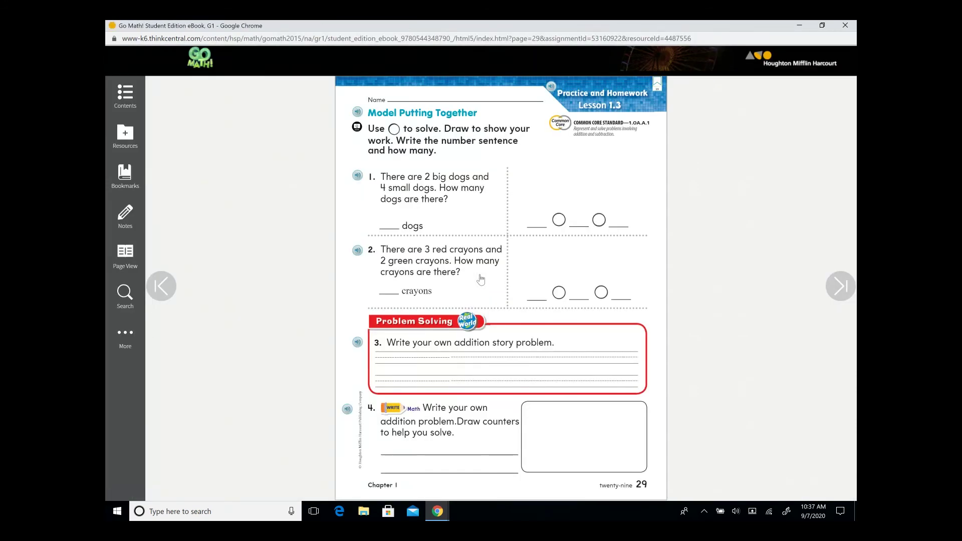
click(463, 338)
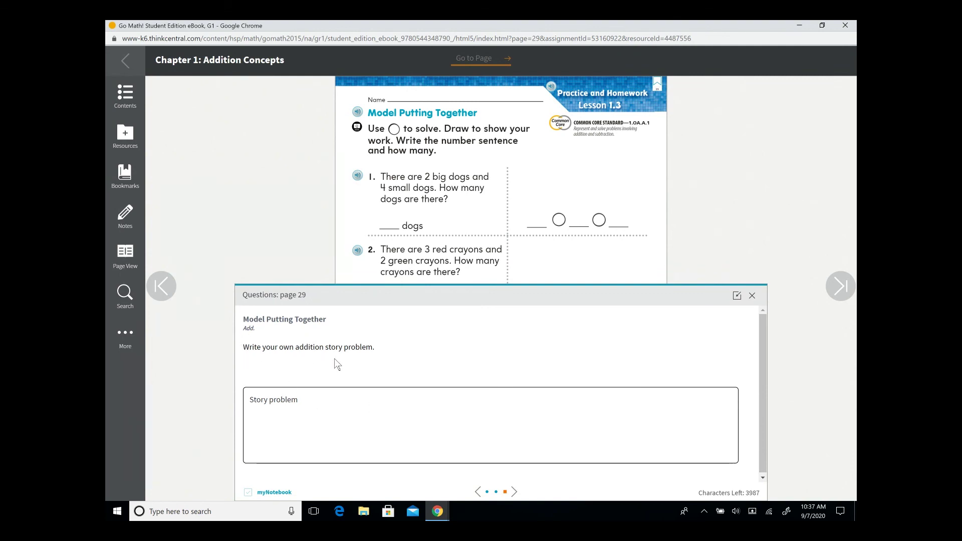
drag(307, 399, 241, 412)
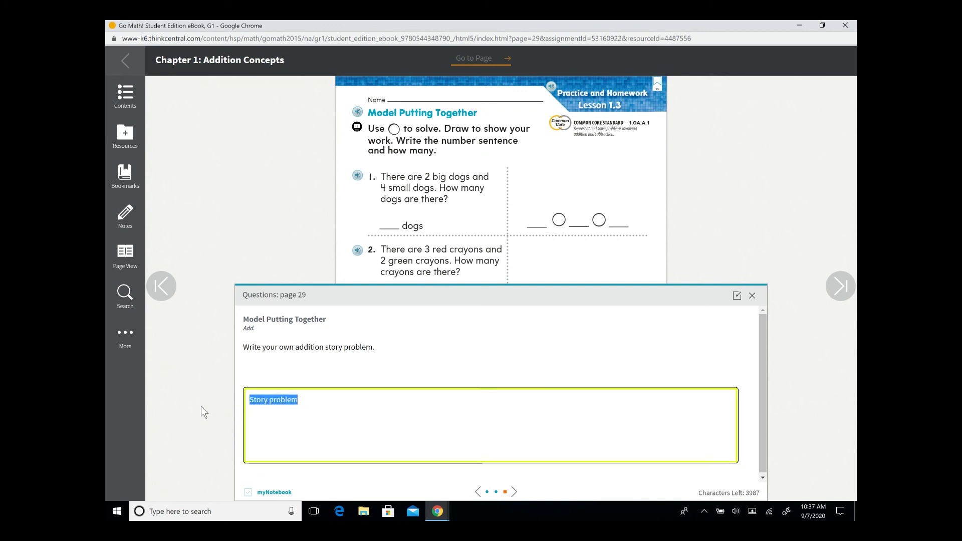
text(Write a s)
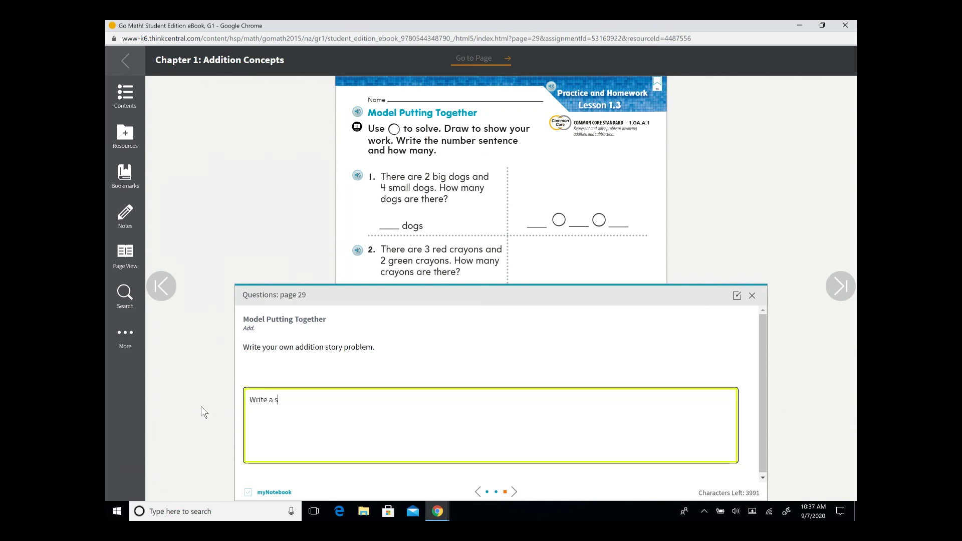
text(tory)
click(249, 493)
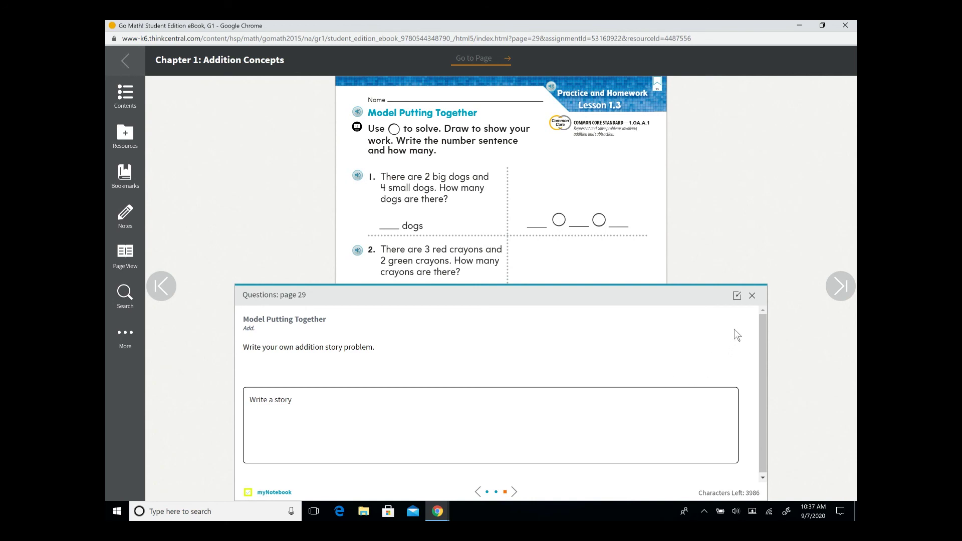
click(752, 296)
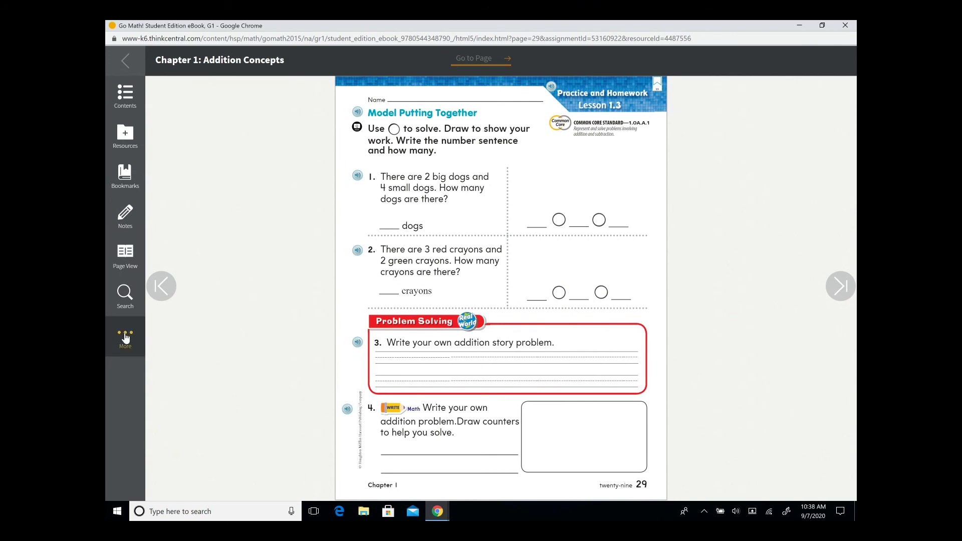
click(126, 339)
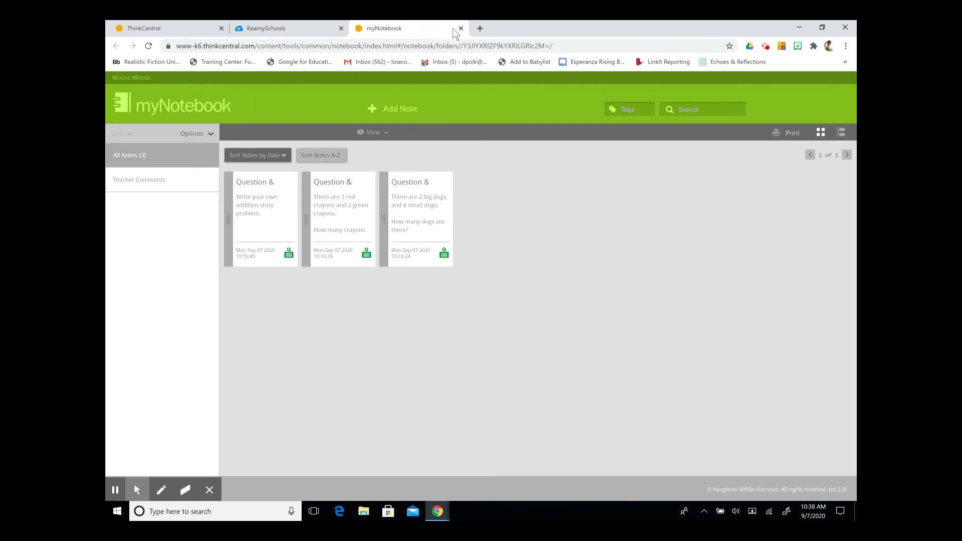
Close the myNotebook tab to return to the Lesson 1.2 assignment details.
click(461, 28)
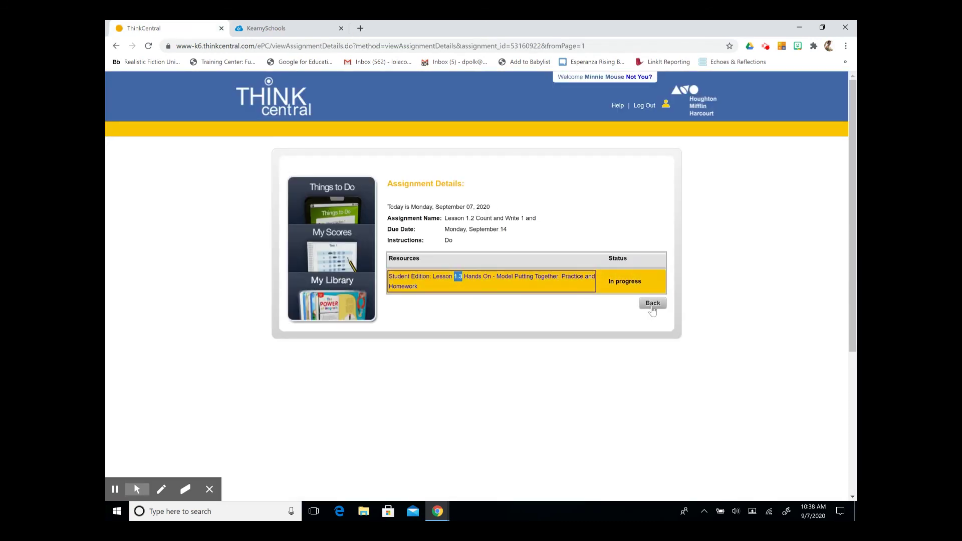
Back on Things to Do, mark the Lesson 1.2 assignment as Done.
click(652, 306)
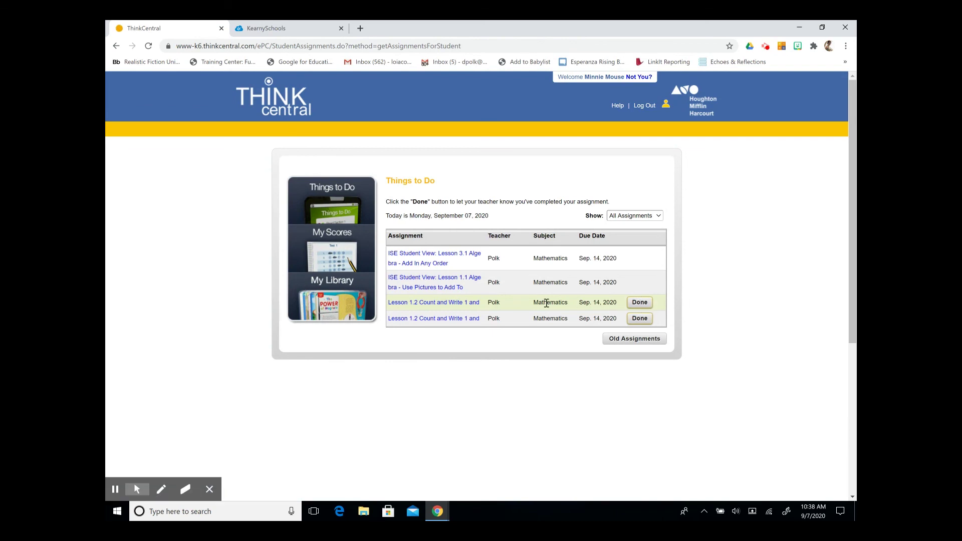
click(642, 303)
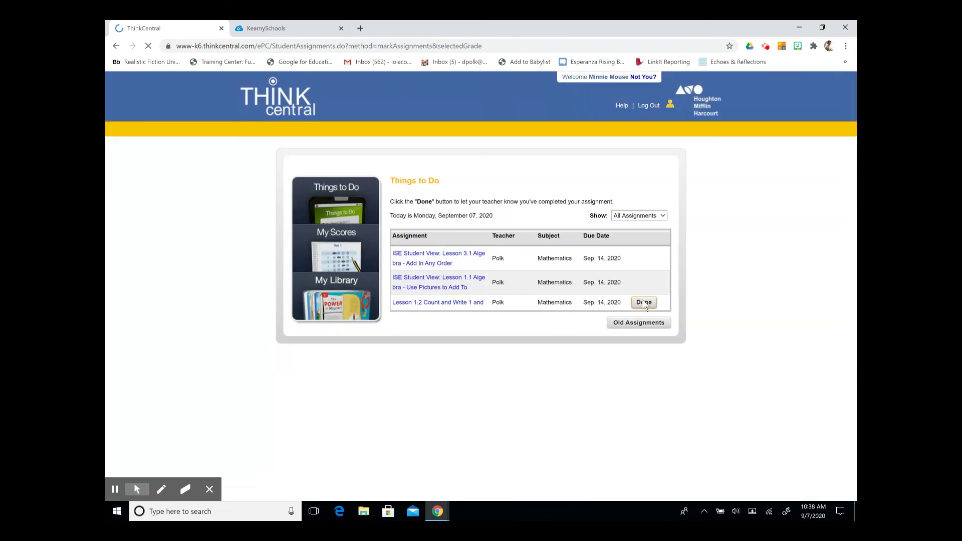